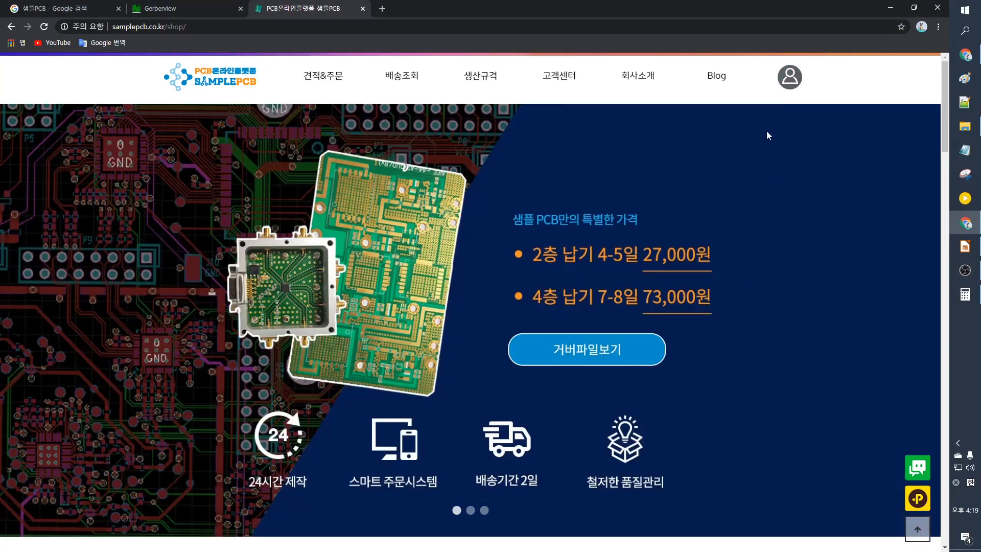
Step: Open the 견적&주문 page and drop the Gerber archive onto the online viewer's upload area
{"action": "left_click", "coordinate": [321, 86]}
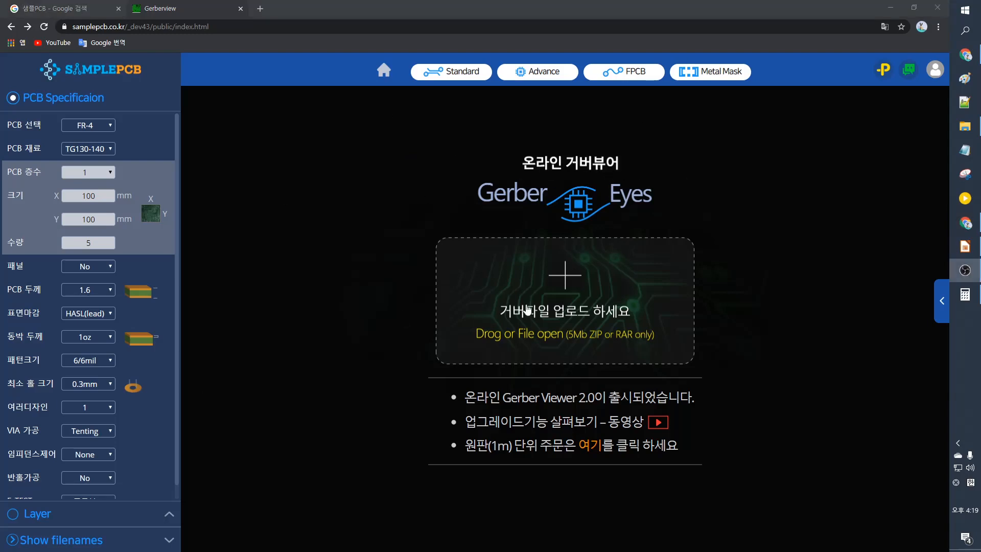
{"action": "left_click", "coordinate": [967, 127]}
{"action": "left_click_drag", "start_coordinate": [200, 227], "coordinate": [694, 272]}
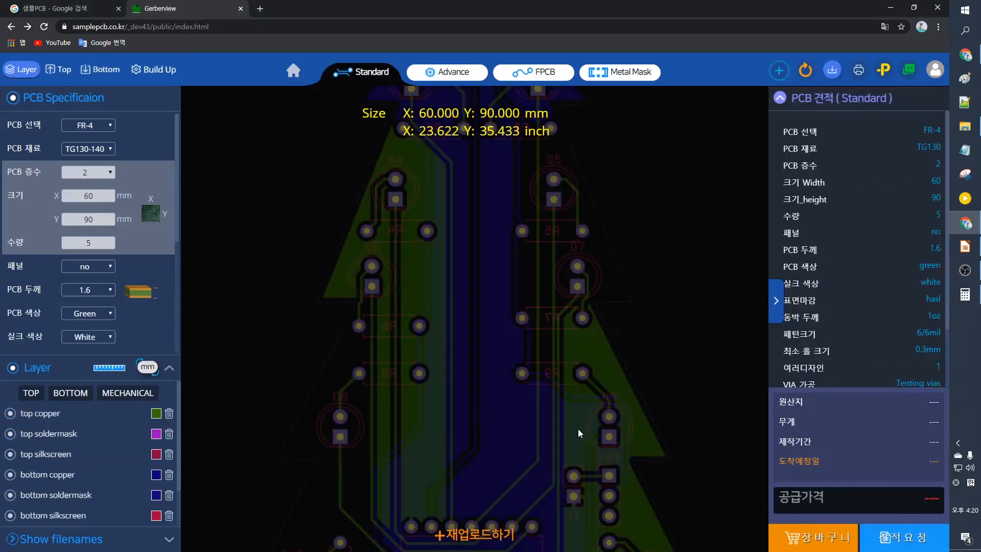
Step: Reload the Gerber viewer and upload Christmas Tree.zip from the D:\work\PCB folder
{"action": "left_click", "coordinate": [44, 26]}
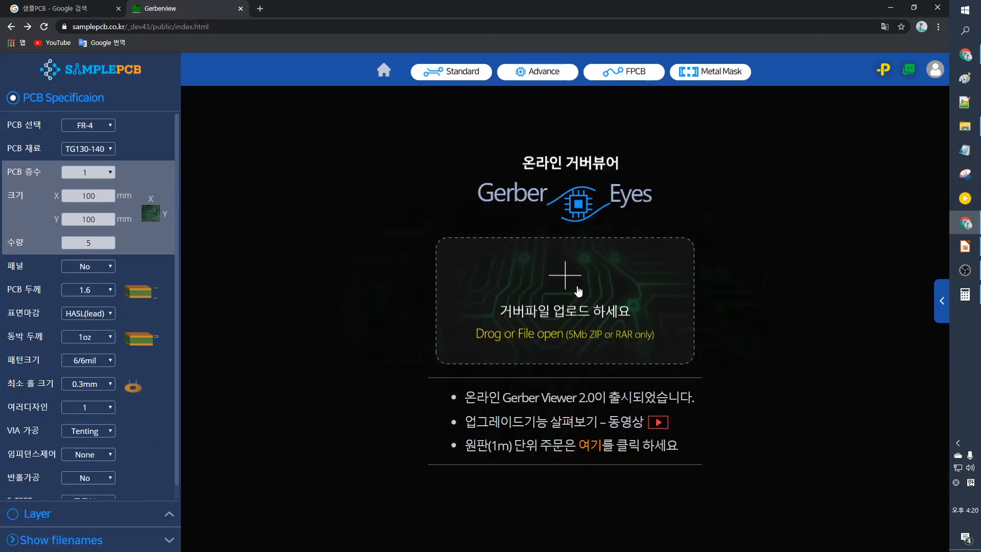
{"action": "left_click", "coordinate": [571, 305]}
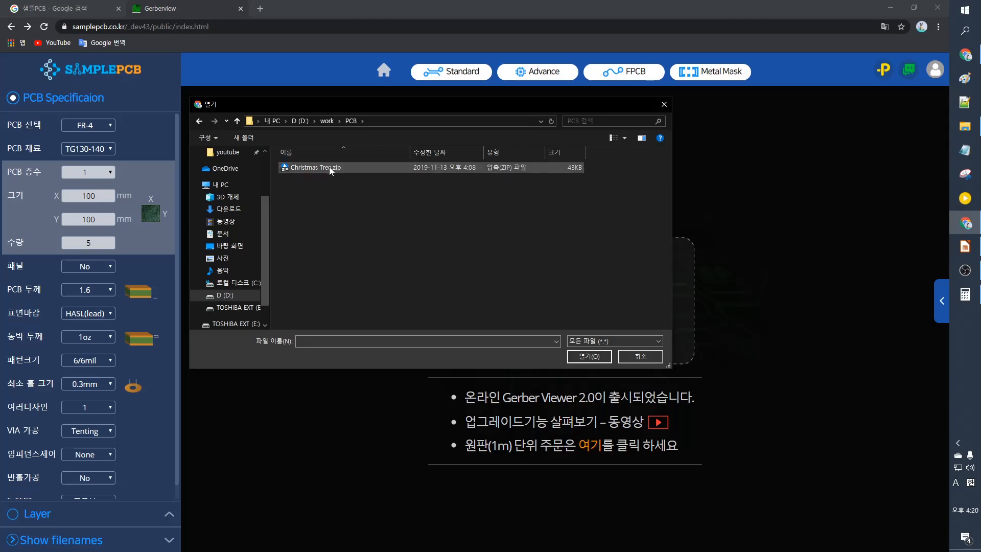
{"action": "double_click", "coordinate": [329, 167]}
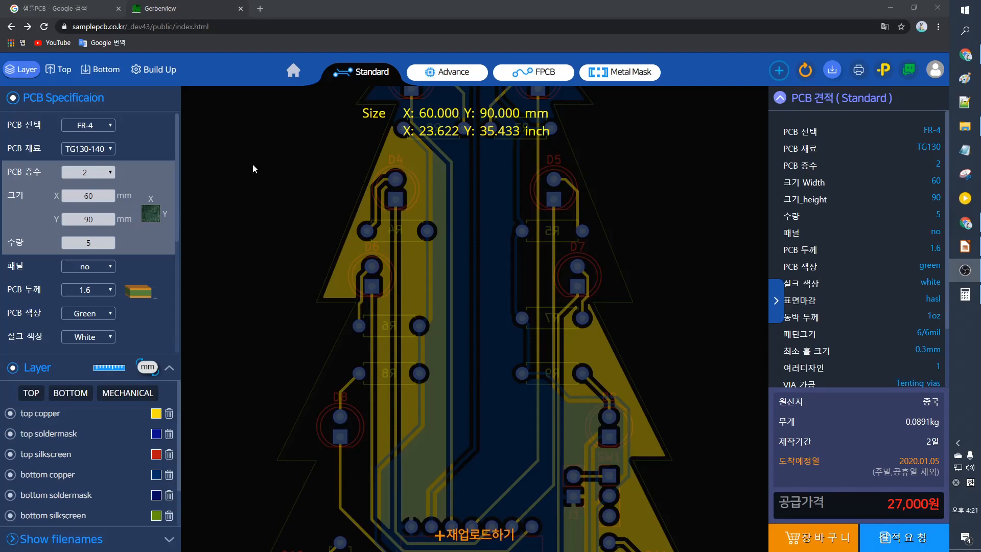
Step: Examine the Build Up layer assignments of the Christmas Tree Gerber files, comparing the front and back file names, and close the list without saving
{"action": "scroll", "coordinate": [428, 233], "scroll_direction": "down", "scroll_amount": 3}
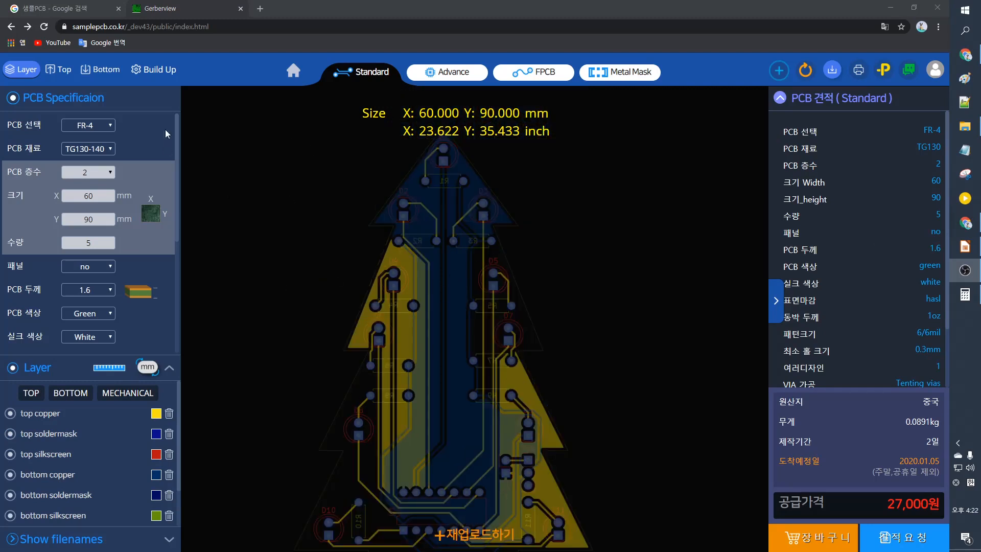
{"action": "left_click", "coordinate": [165, 72]}
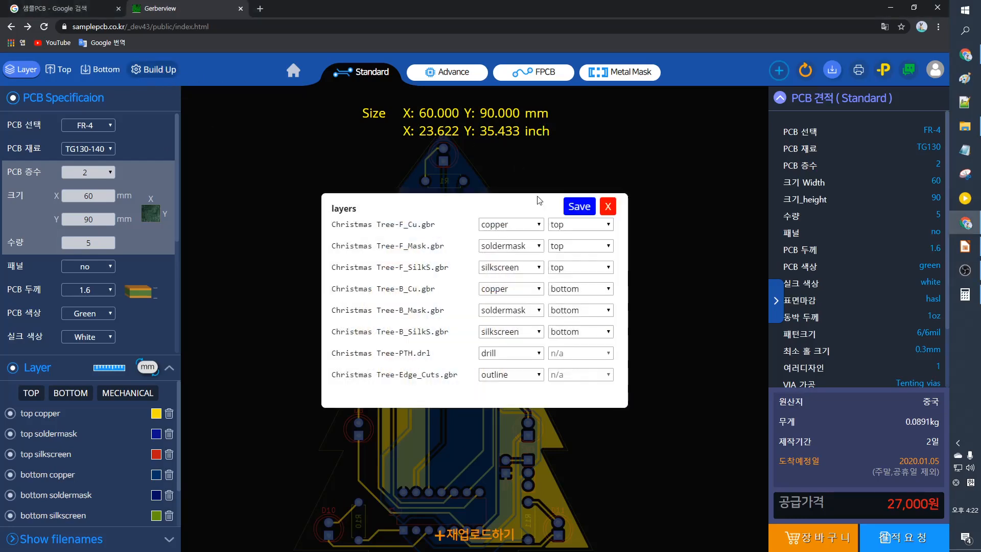
{"action": "left_click_drag", "start_coordinate": [354, 225], "coordinate": [442, 229]}
{"action": "left_click", "coordinate": [425, 253]}
{"action": "left_click", "coordinate": [435, 257]}
{"action": "left_click_drag", "start_coordinate": [404, 289], "coordinate": [453, 300]}
{"action": "left_click", "coordinate": [454, 293]}
{"action": "left_click_drag", "start_coordinate": [400, 240], "coordinate": [440, 240]}
{"action": "left_click", "coordinate": [464, 232]}
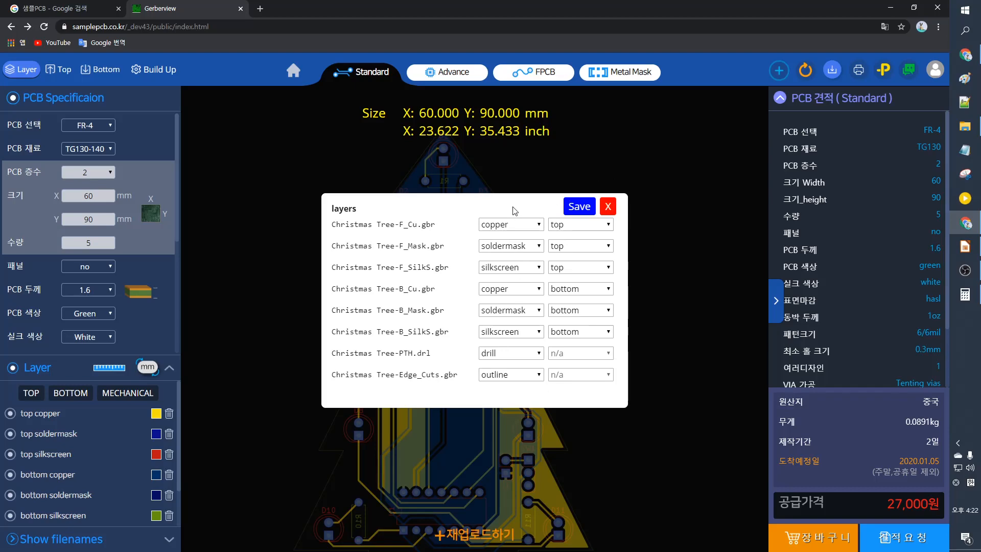
{"action": "left_click", "coordinate": [609, 208]}
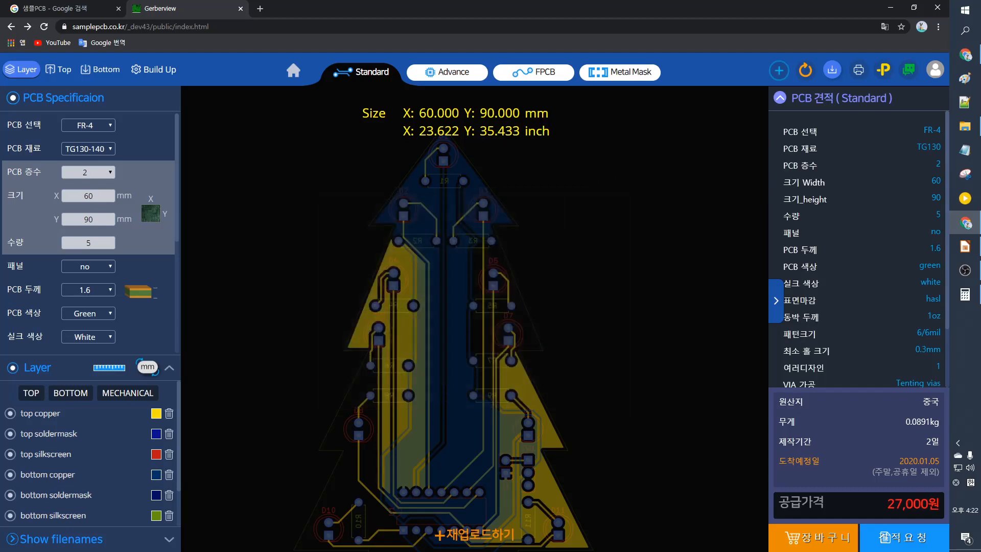
Step: Open the Build Up layer list and assign art001.pho as top copper and art006.pho as bottom copper
{"action": "left_click", "coordinate": [160, 72]}
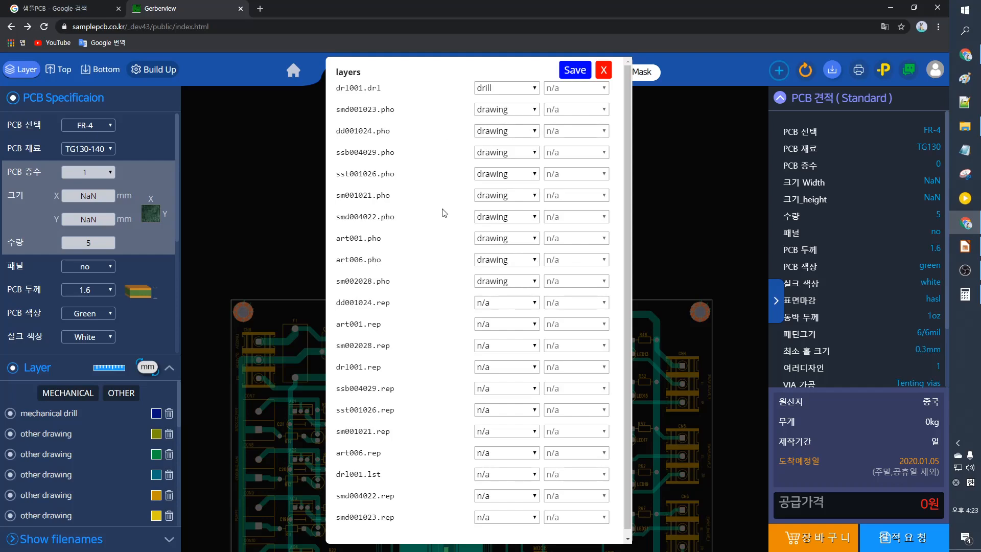
{"action": "mouse_move", "coordinate": [349, 239]}
{"action": "left_mouse_down"}
{"action": "mouse_move", "coordinate": [338, 243]}
{"action": "mouse_move", "coordinate": [350, 258]}
{"action": "left_mouse_up"}
{"action": "left_click", "coordinate": [349, 249]}
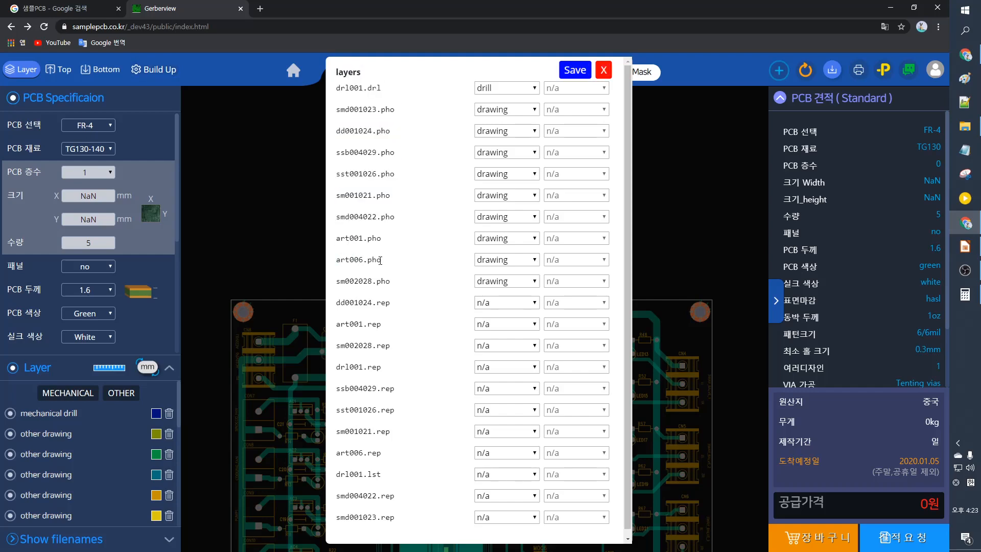
{"action": "left_click", "coordinate": [476, 239]}
{"action": "left_click", "coordinate": [499, 249]}
{"action": "left_click", "coordinate": [499, 260]}
{"action": "left_click", "coordinate": [501, 271]}
{"action": "left_click", "coordinate": [361, 240]}
{"action": "left_click_drag", "start_coordinate": [363, 259], "coordinate": [360, 258]}
{"action": "left_click", "coordinate": [572, 260]}
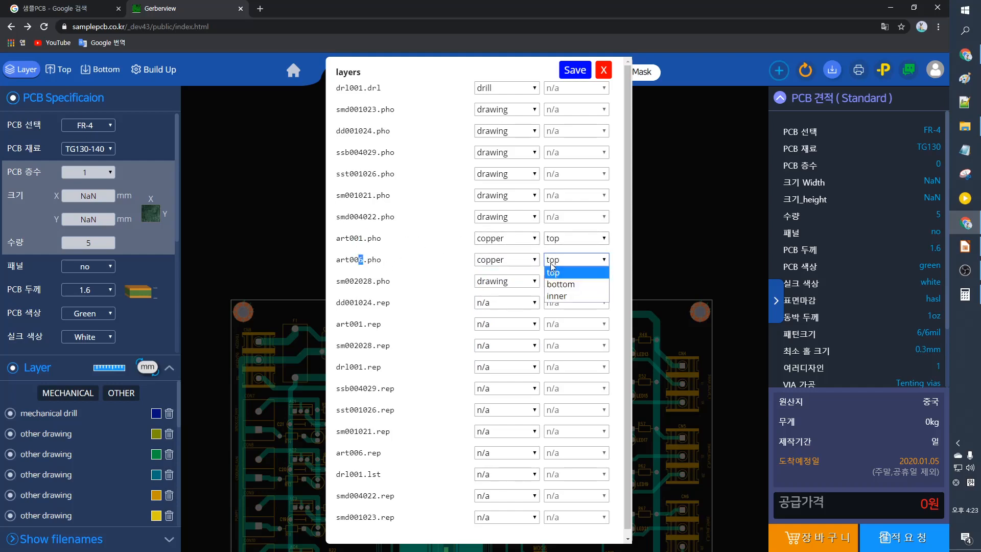
{"action": "left_click", "coordinate": [558, 282]}
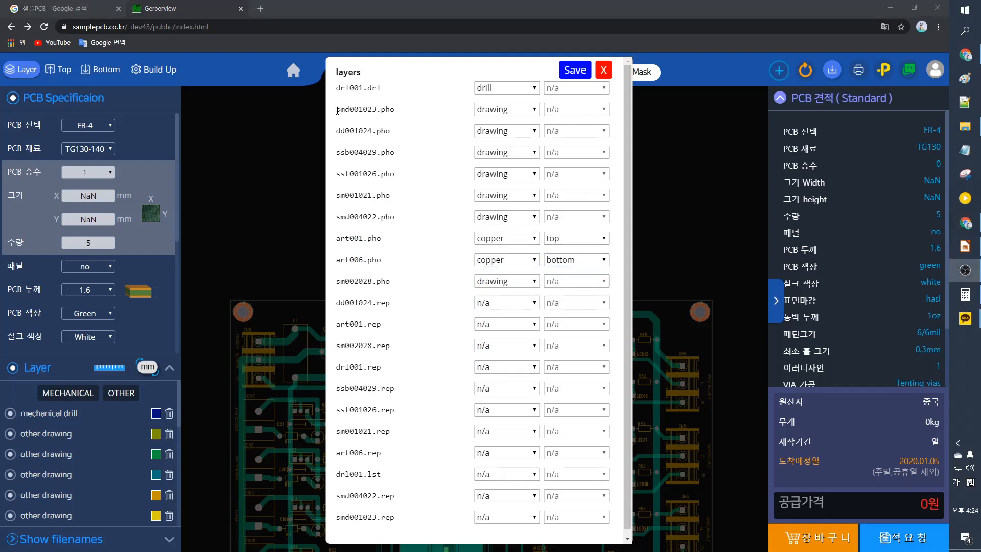
Step: Assign smd001023.pho as top solderpaste and smd004022.pho as bottom solderpaste
{"action": "left_click_drag", "start_coordinate": [337, 111], "coordinate": [350, 110]}
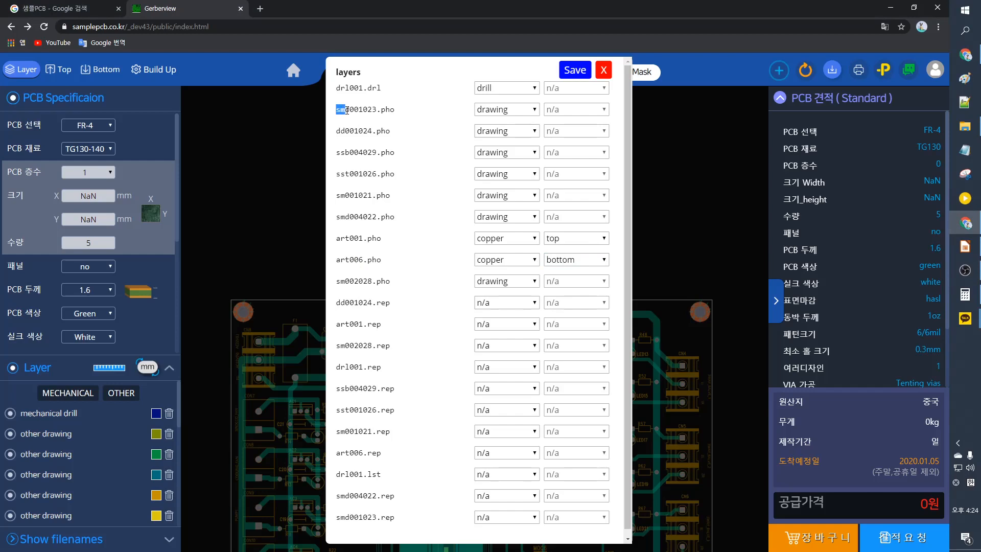
{"action": "left_click", "coordinate": [507, 113]}
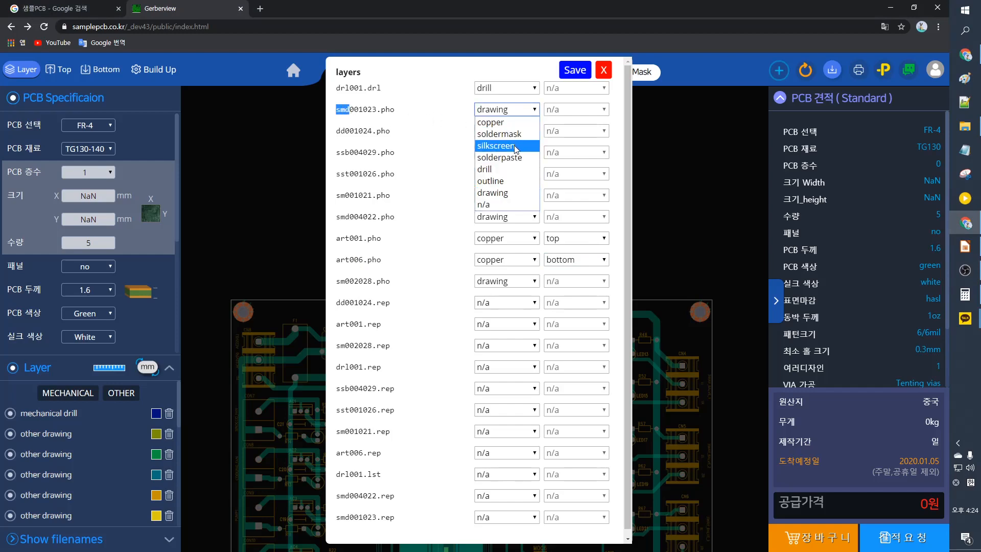
{"action": "left_click", "coordinate": [506, 157]}
{"action": "left_click_drag", "start_coordinate": [340, 218], "coordinate": [355, 217]}
{"action": "left_click", "coordinate": [506, 217]}
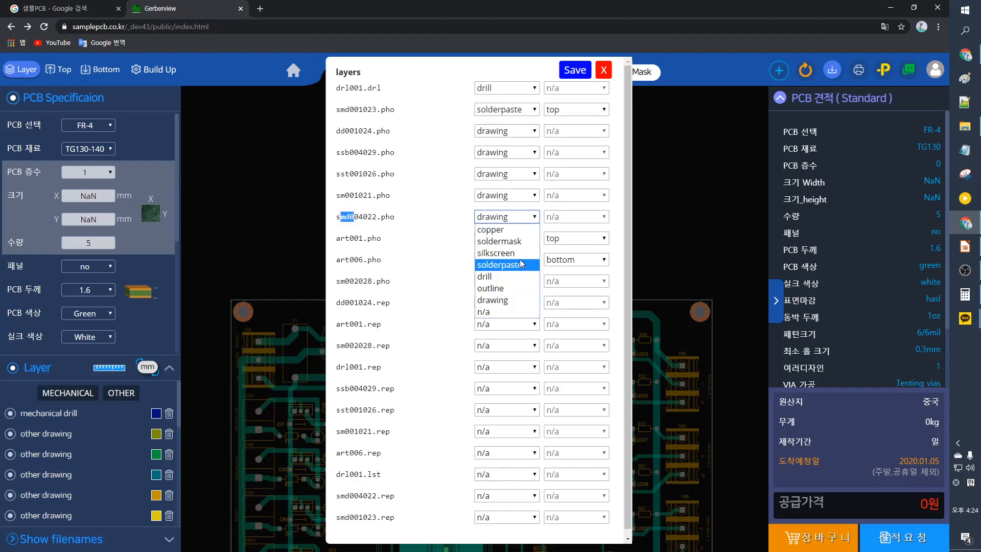
{"action": "left_click", "coordinate": [524, 264]}
{"action": "left_click_drag", "start_coordinate": [358, 218], "coordinate": [376, 219]}
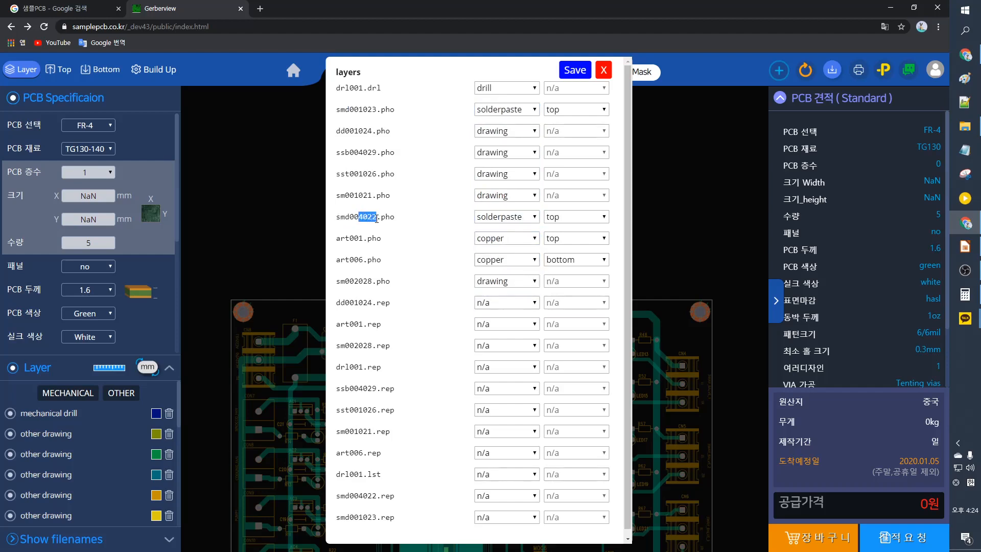
{"action": "left_click_drag", "start_coordinate": [359, 109], "coordinate": [377, 109]}
{"action": "left_click", "coordinate": [558, 216]}
{"action": "left_click", "coordinate": [564, 241]}
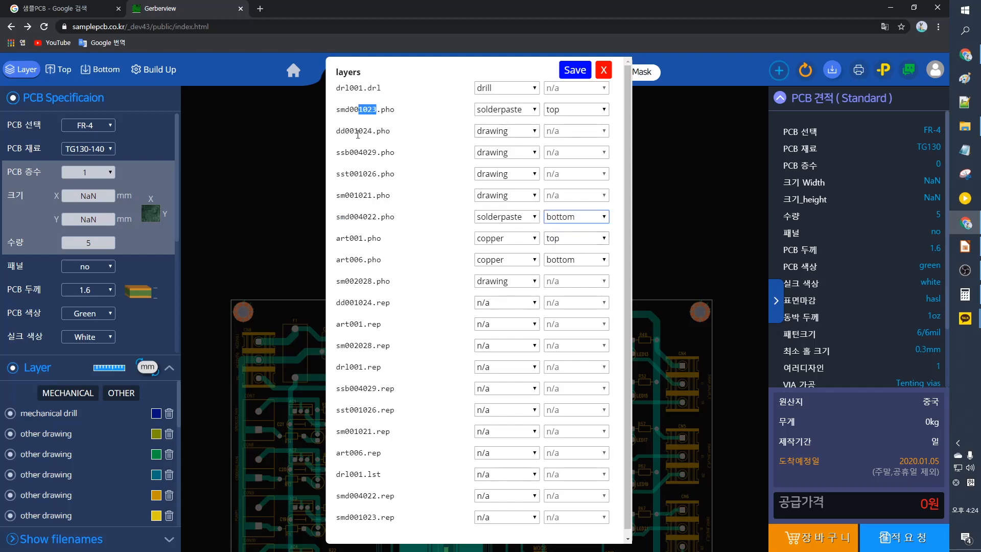
Step: Assign ssb004029.pho as bottom silkscreen and sst001026.pho as top silkscreen
{"action": "left_click_drag", "start_coordinate": [336, 152], "coordinate": [350, 152]}
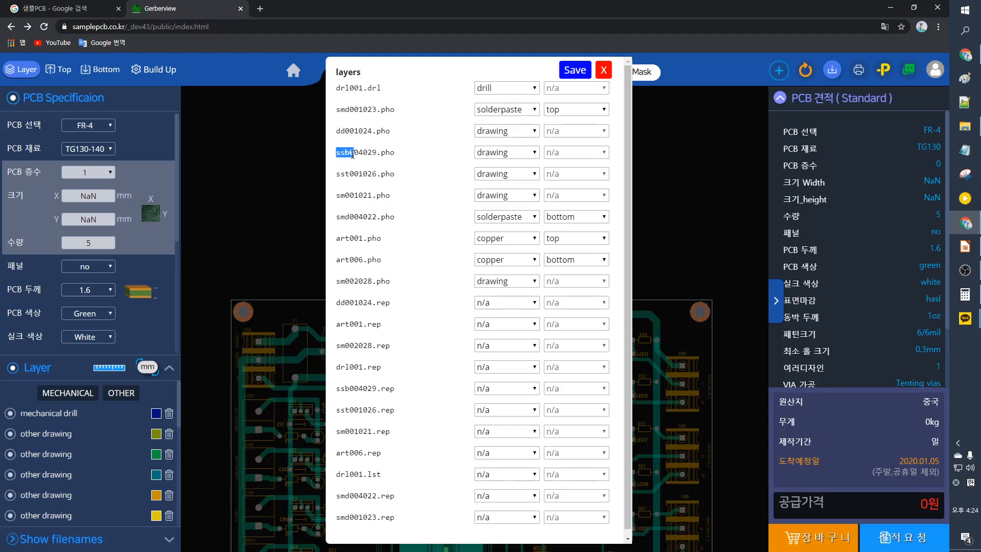
{"action": "left_click", "coordinate": [520, 160]}
{"action": "left_click", "coordinate": [521, 188]}
{"action": "left_click", "coordinate": [567, 153]}
{"action": "left_click", "coordinate": [569, 176]}
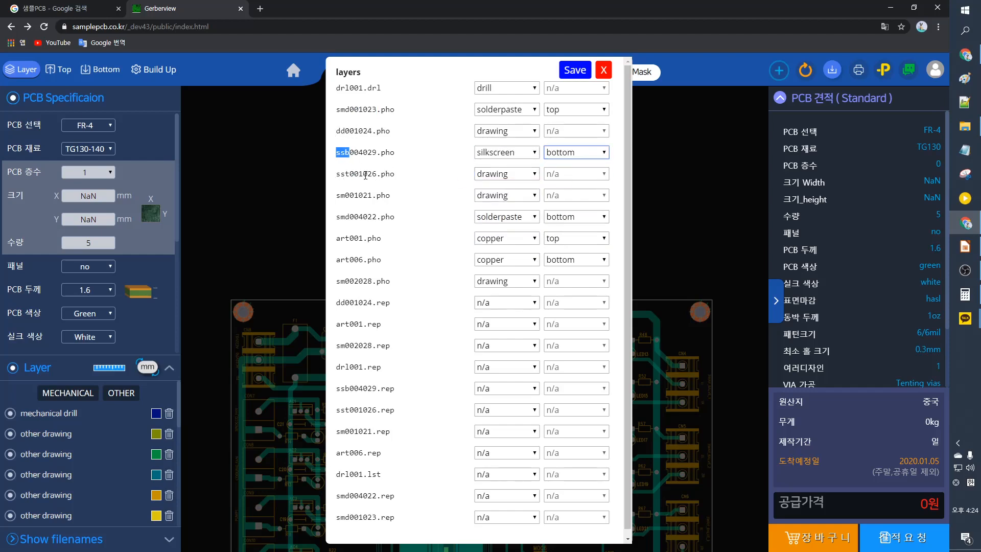
{"action": "left_click", "coordinate": [505, 174]}
{"action": "left_click", "coordinate": [519, 210]}
{"action": "left_click", "coordinate": [567, 174]}
{"action": "left_click", "coordinate": [565, 185]}
Step: Assign sm001021.pho as top soldermask and sm002028.pho as bottom soldermask
{"action": "left_click", "coordinate": [500, 198]}
{"action": "left_click", "coordinate": [502, 211]}
{"action": "left_click", "coordinate": [506, 281]}
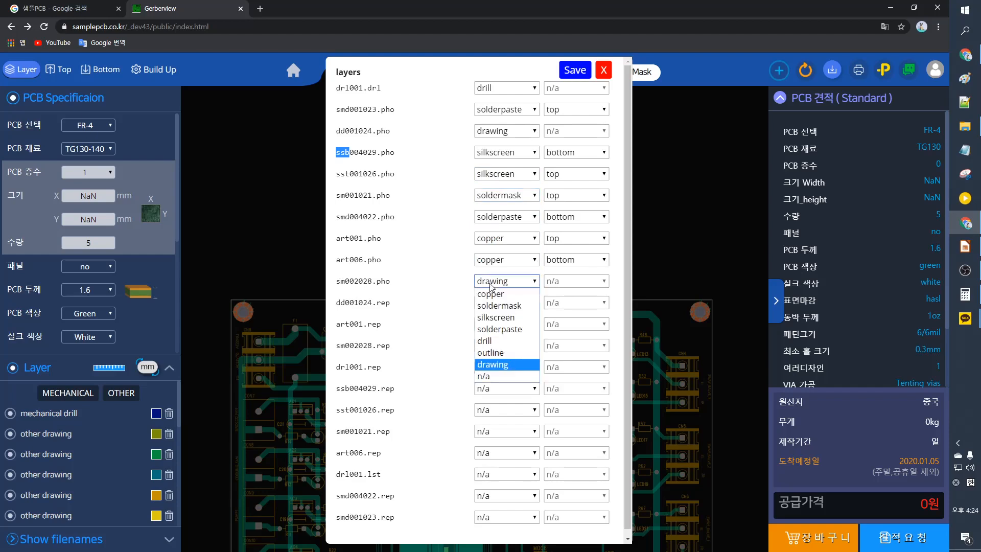
{"action": "left_click", "coordinate": [504, 313]}
{"action": "left_click_drag", "start_coordinate": [354, 281], "coordinate": [372, 281]}
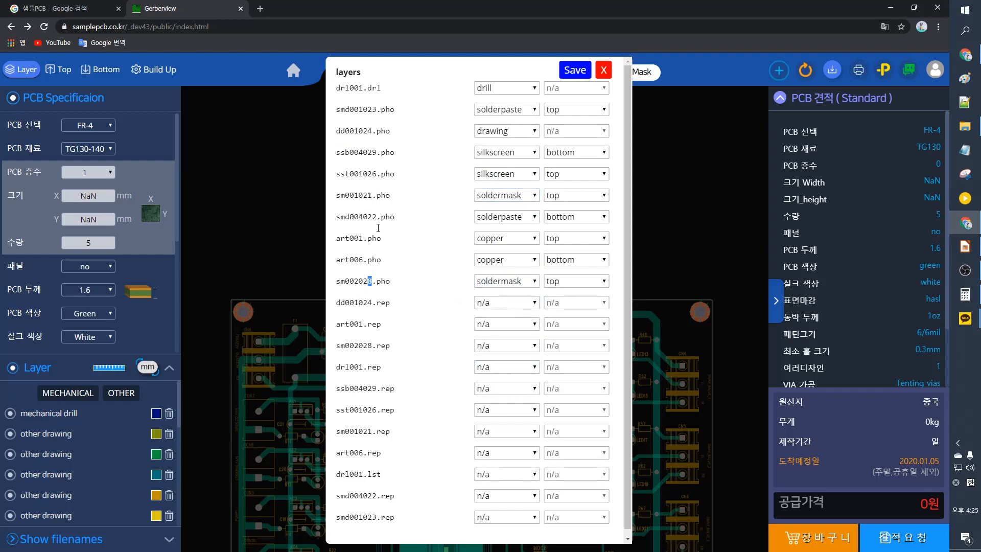
{"action": "left_click", "coordinate": [576, 281]}
{"action": "left_click", "coordinate": [562, 304]}
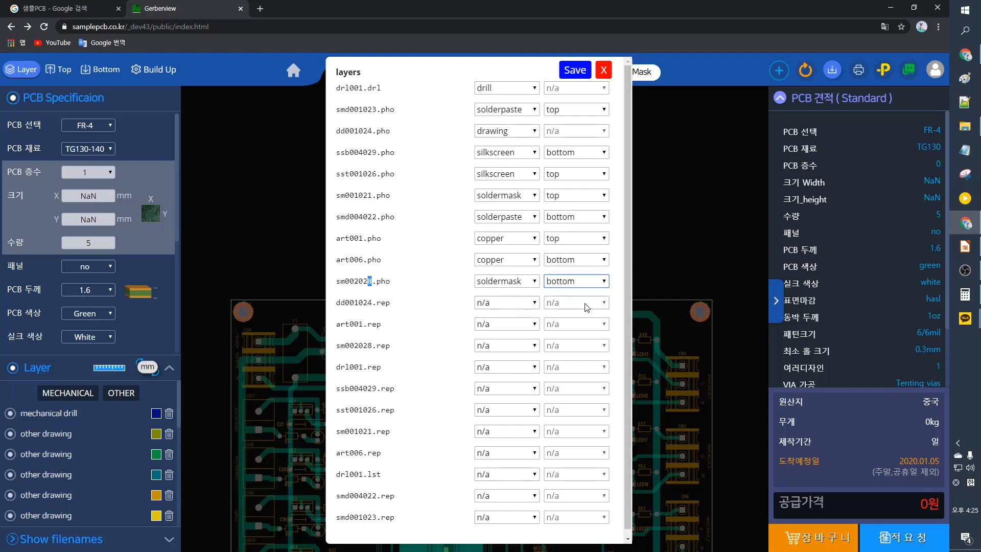
Step: Save the checked layer assignments, and reopen the Build Up list to review it and save it again
{"action": "left_click_drag", "start_coordinate": [336, 238], "coordinate": [391, 263]}
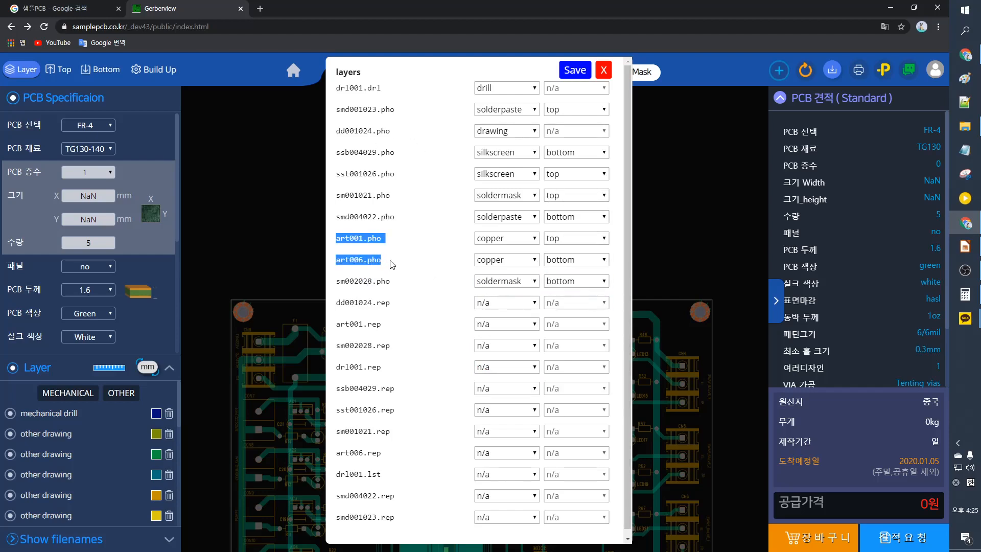
{"action": "left_click_drag", "start_coordinate": [334, 109], "coordinate": [403, 118]}
{"action": "left_click", "coordinate": [404, 119]}
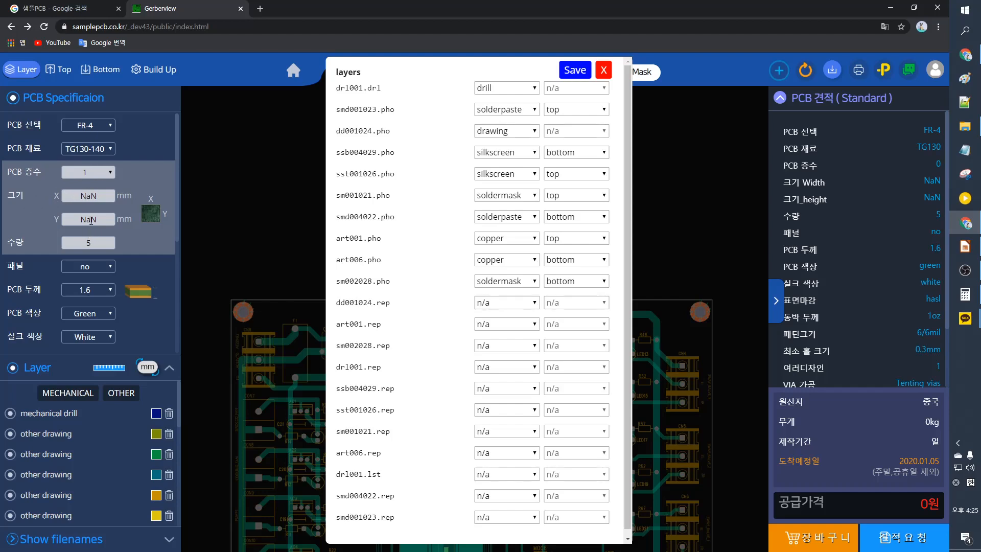
{"action": "left_click", "coordinate": [573, 76]}
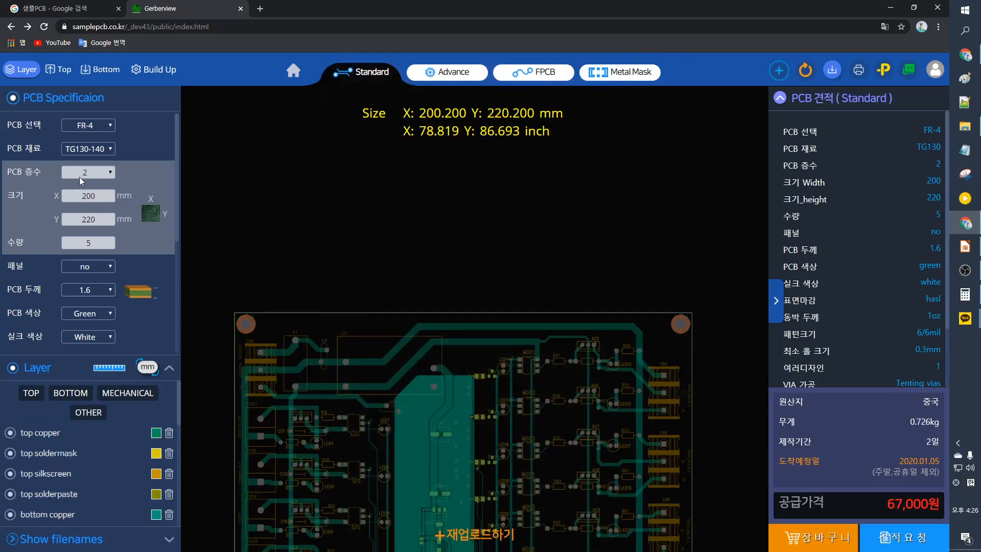
{"action": "left_click", "coordinate": [164, 71]}
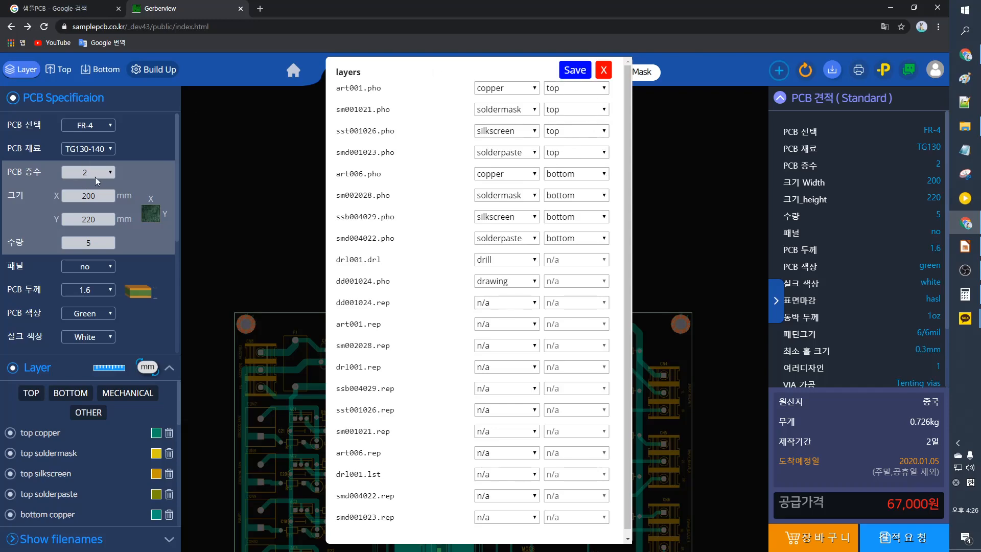
{"action": "left_click", "coordinate": [574, 71]}
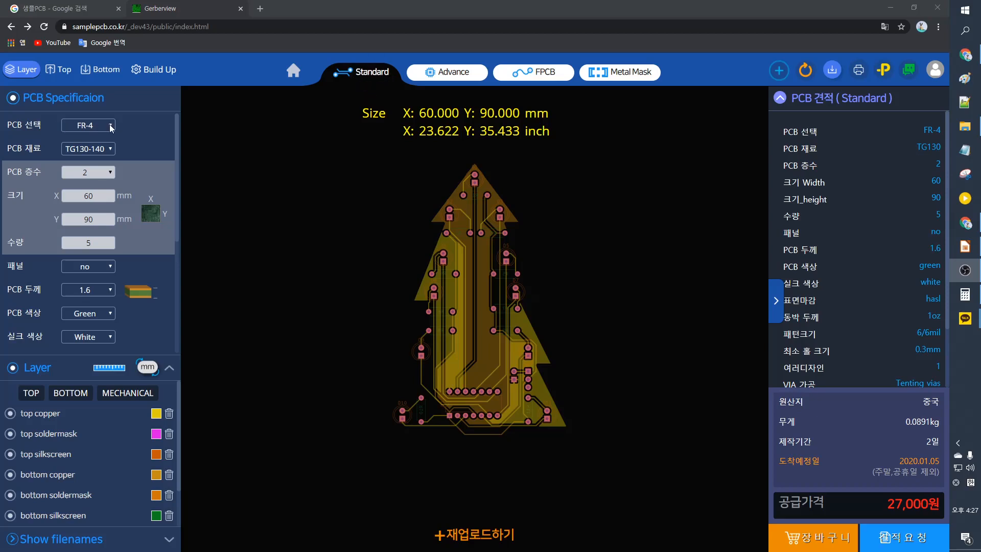
Step: Select TG130-140 as the PCB material for the Christmas Tree board
{"action": "left_click", "coordinate": [103, 149]}
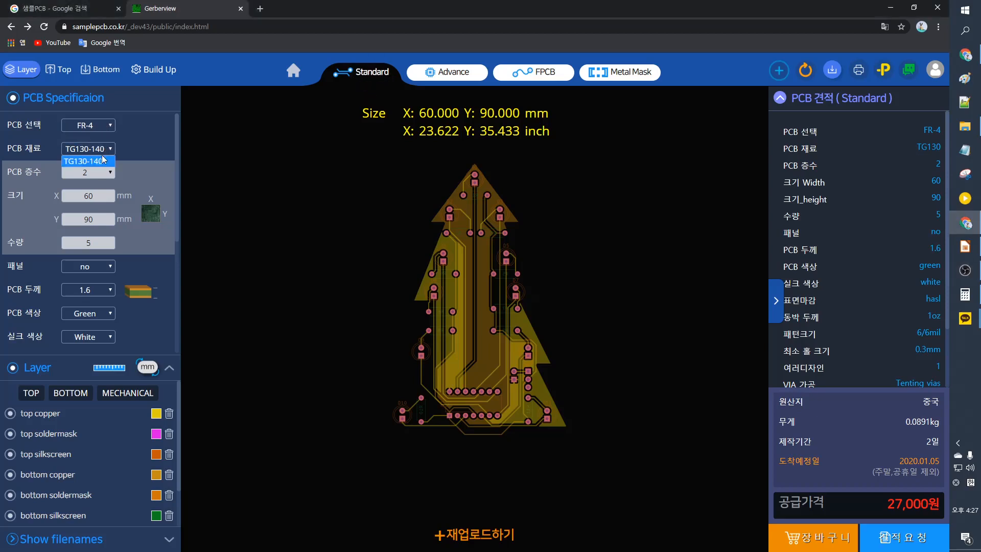
{"action": "left_click", "coordinate": [74, 160]}
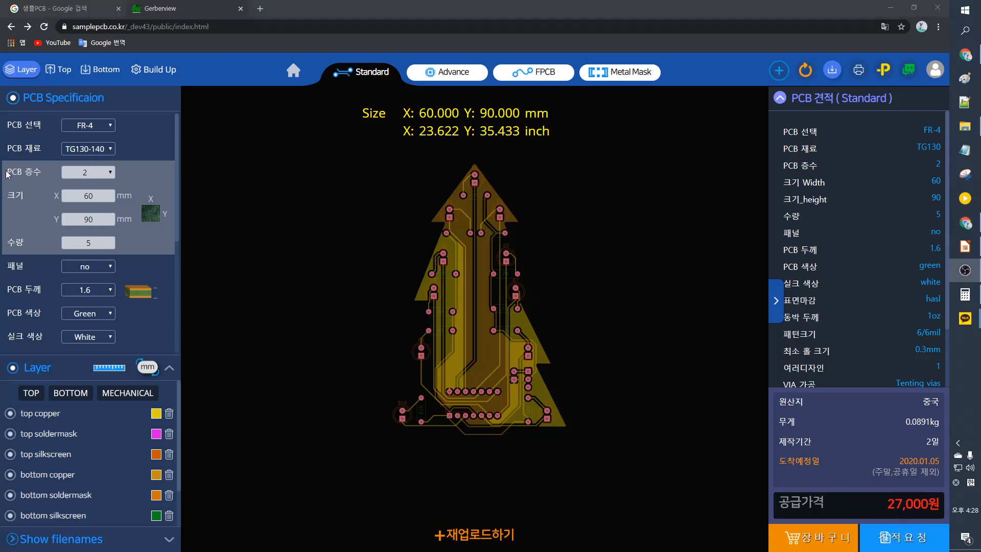
Step: Check the front and back copper files in the Christmas Tree board's Build Up list and save the layer assignments
{"action": "left_click", "coordinate": [150, 74]}
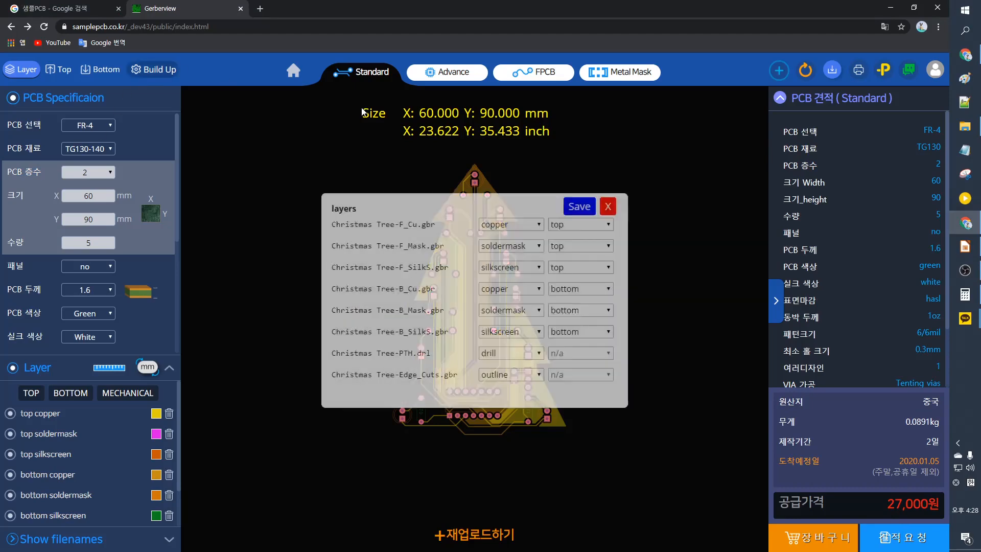
{"action": "left_click", "coordinate": [421, 225]}
{"action": "left_click_drag", "start_coordinate": [405, 224], "coordinate": [431, 225]}
{"action": "left_click_drag", "start_coordinate": [409, 289], "coordinate": [431, 290]}
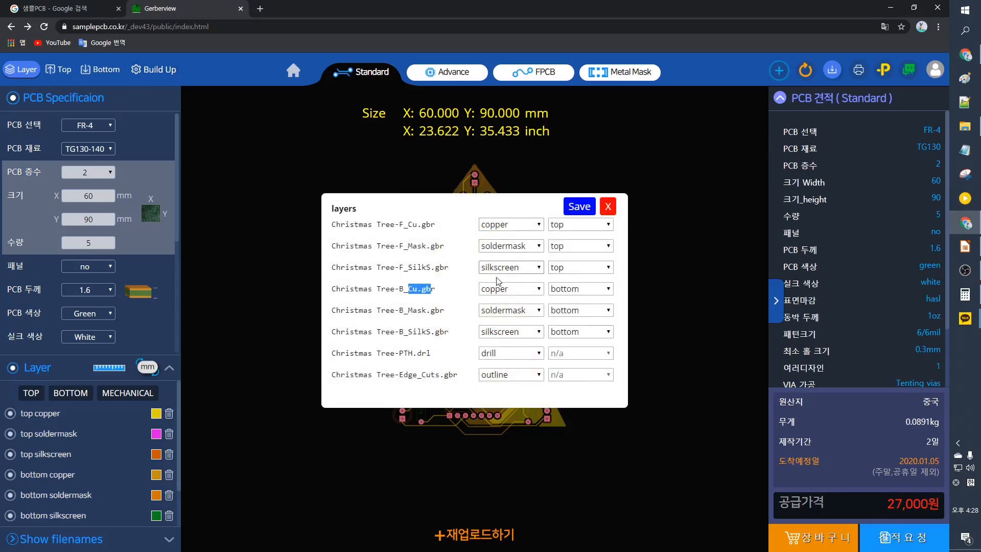
{"action": "left_click", "coordinate": [576, 207]}
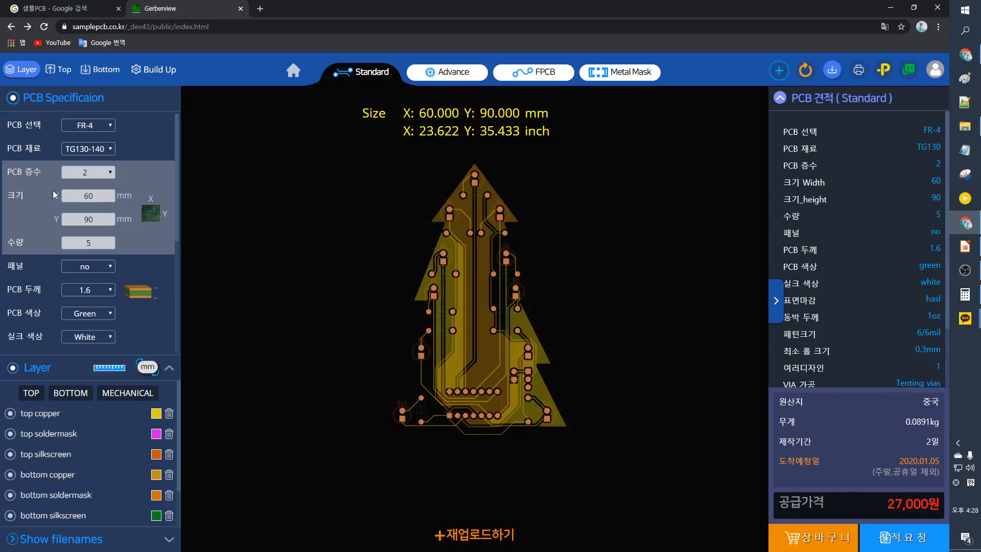
Step: Try setting the board size to 110 mm in X and 110 mm in Y
{"action": "left_click_drag", "start_coordinate": [99, 195], "coordinate": [86, 187]}
{"action": "type", "text": "110"}
{"action": "key", "text": "Tab"}
{"action": "type", "text": "110"}
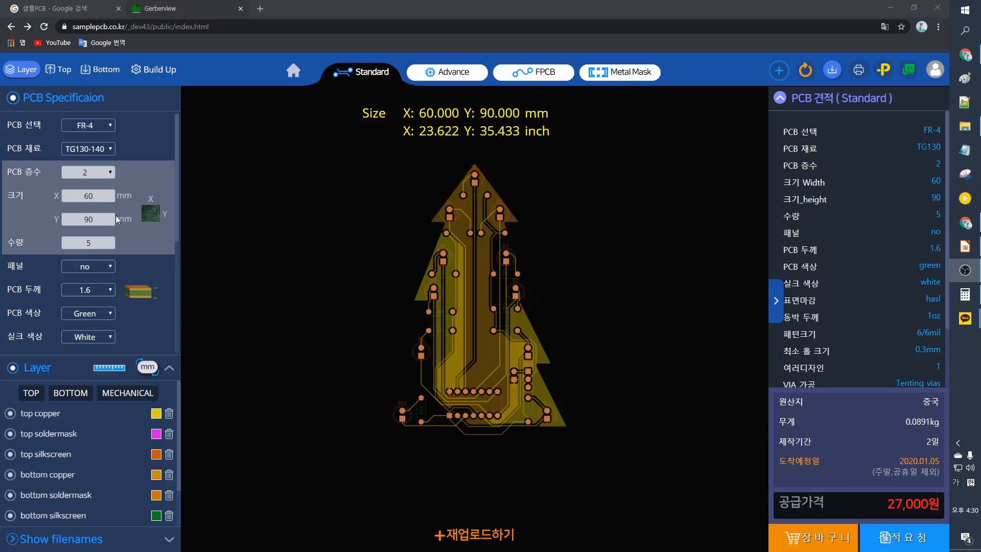
Step: Try quantities of 6 and 10 boards and set the order quantity back to 5
{"action": "double_click", "coordinate": [89, 239]}
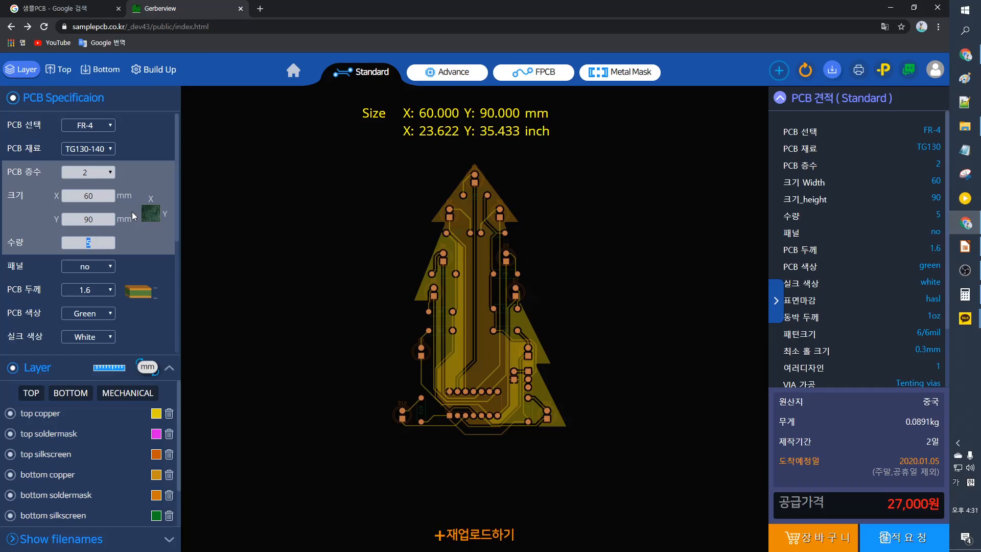
{"action": "type", "text": "6"}
{"action": "double_click", "coordinate": [104, 244]}
{"action": "type", "text": "7"}
{"action": "key", "text": "BackSpace"}
{"action": "type", "text": "10"}
{"action": "key", "text": "BackSpace"}
{"action": "type", "text": "1"}
{"action": "key", "text": "BackSpace"}
{"action": "type", "text": "5"}
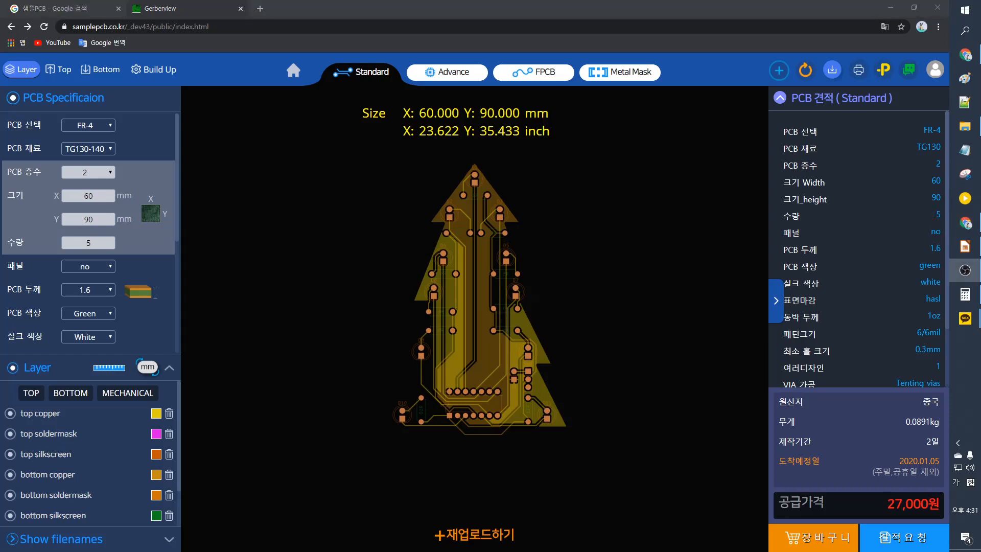
Step: Try Red as the PCB colour and switch it to Black
{"action": "left_click", "coordinate": [170, 539]}
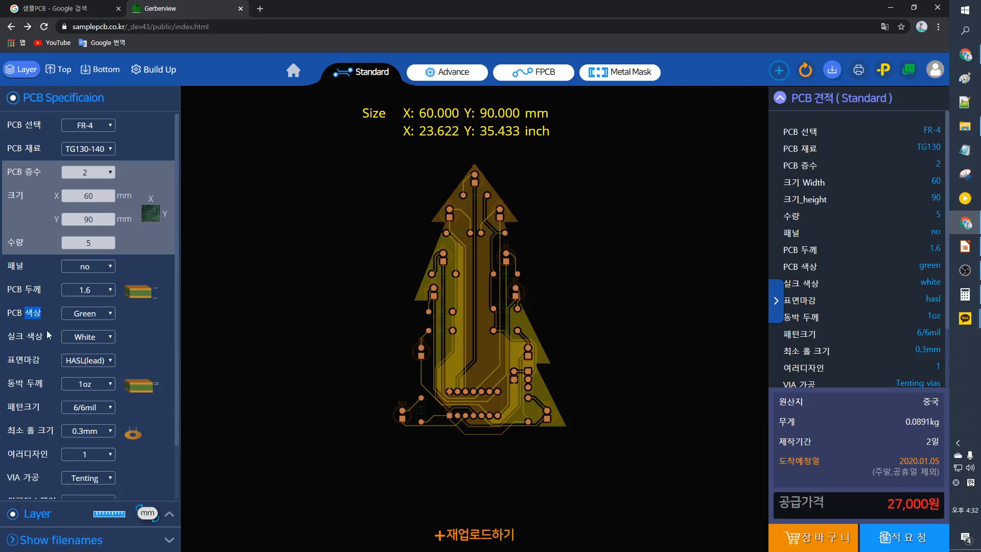
{"action": "left_click", "coordinate": [92, 314]}
{"action": "left_click", "coordinate": [145, 312]}
{"action": "left_click", "coordinate": [103, 316]}
{"action": "left_click", "coordinate": [90, 336]}
{"action": "left_click", "coordinate": [102, 313]}
{"action": "left_click", "coordinate": [96, 326]}
{"action": "left_click", "coordinate": [105, 315]}
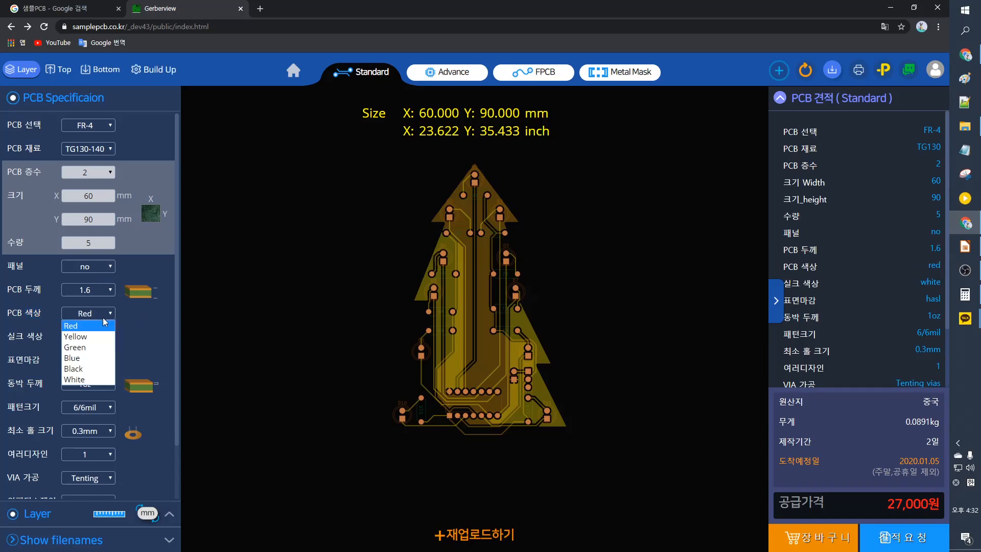
{"action": "left_click", "coordinate": [90, 367]}
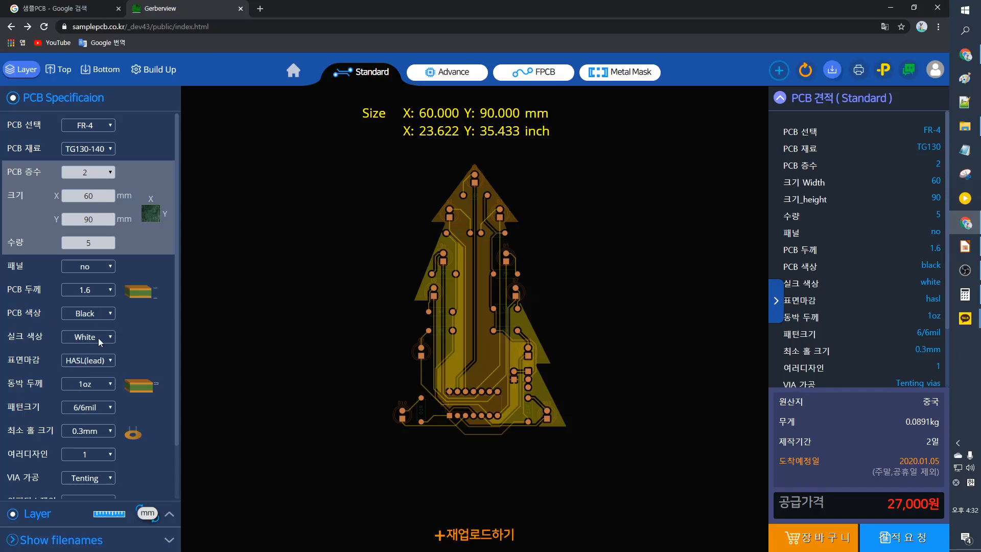
Step: Switch the silkscreen colour between Black and White, leaving it on Black
{"action": "left_click", "coordinate": [98, 338]}
{"action": "left_click", "coordinate": [90, 349]}
{"action": "left_click", "coordinate": [101, 341]}
{"action": "left_click", "coordinate": [85, 361]}
{"action": "left_click", "coordinate": [106, 340]}
{"action": "left_click", "coordinate": [106, 347]}
Step: Try the ENIG surface finish and settle on HASL(free)
{"action": "scroll", "coordinate": [118, 332], "scroll_direction": "down", "scroll_amount": 1}
{"action": "left_click", "coordinate": [94, 310]}
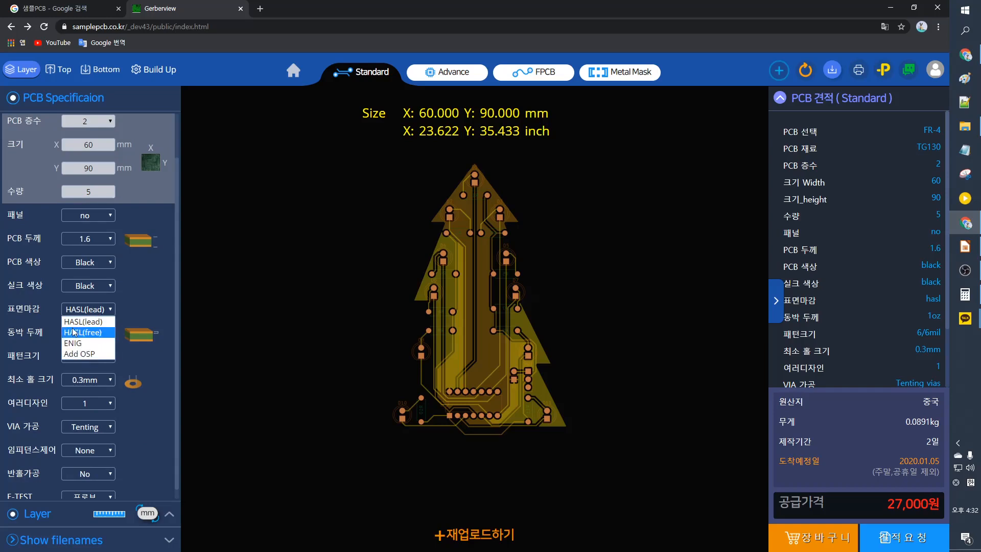
{"action": "left_click", "coordinate": [77, 343]}
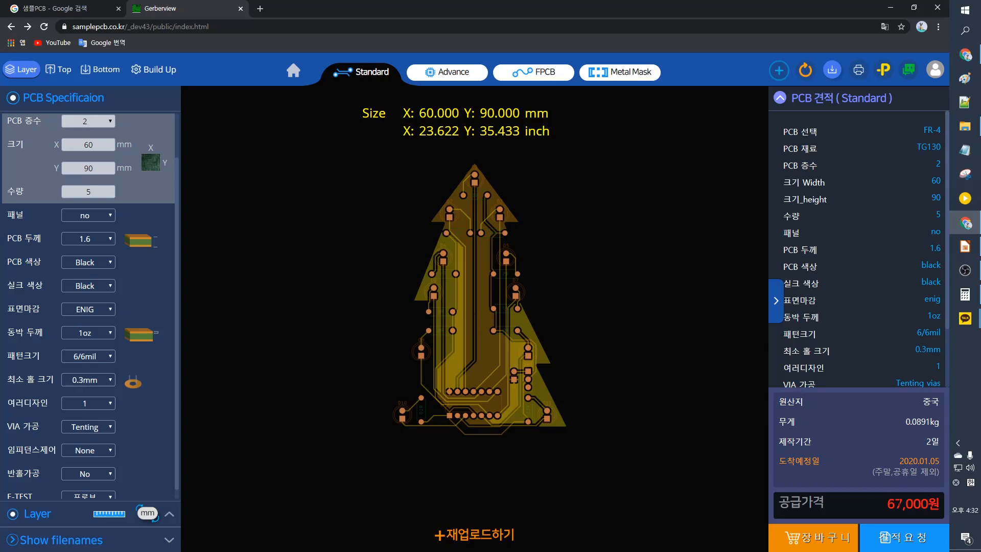
{"action": "left_click", "coordinate": [106, 309]}
{"action": "left_click", "coordinate": [83, 322]}
{"action": "left_click", "coordinate": [83, 313]}
{"action": "left_click", "coordinate": [100, 332]}
{"action": "scroll", "coordinate": [91, 338], "scroll_direction": "down", "scroll_amount": 1}
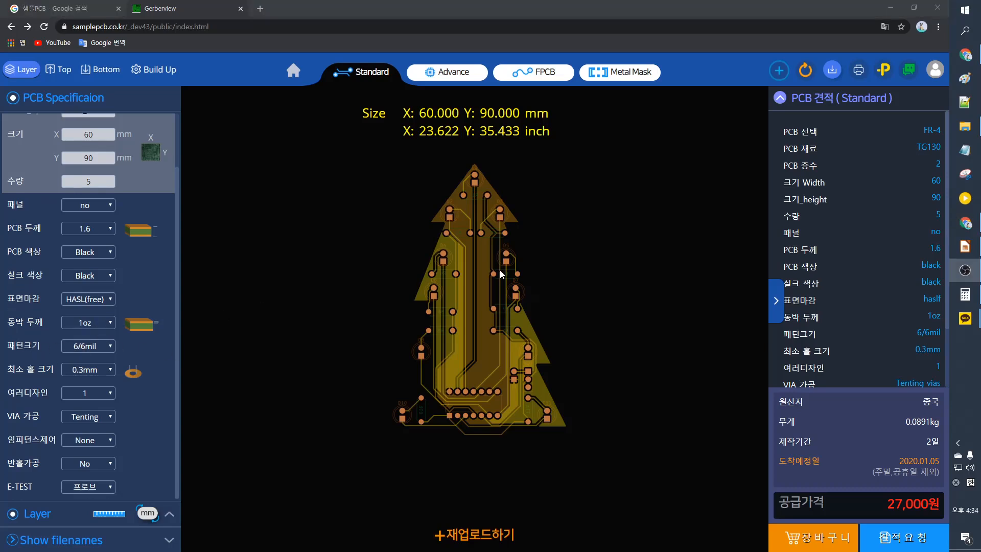
Step: Try the 4/4mil pattern size for the board's traces and set it back to 6/6mil
{"action": "scroll", "coordinate": [434, 299], "scroll_direction": "up", "scroll_amount": 7}
{"action": "left_click_drag", "start_coordinate": [434, 299], "coordinate": [360, 277]}
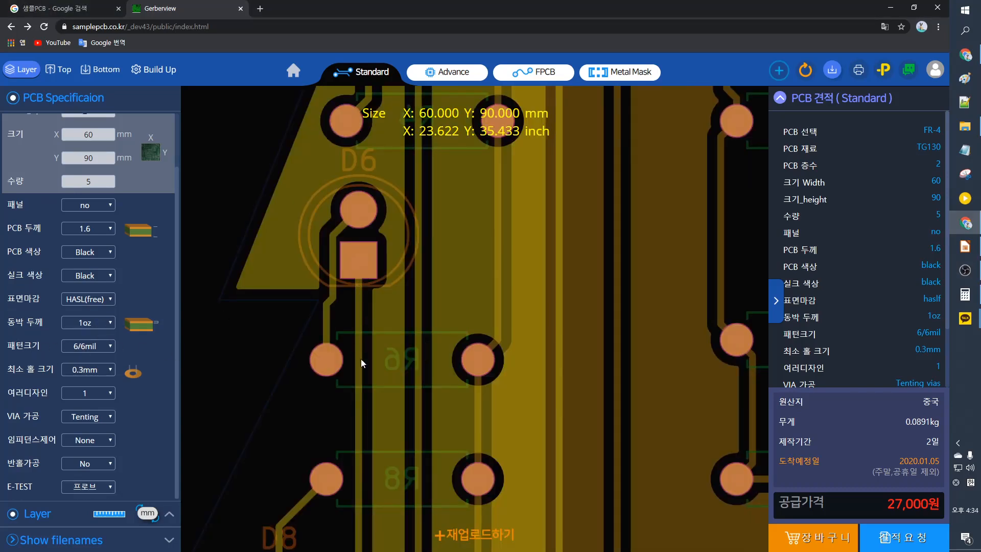
{"action": "left_click", "coordinate": [113, 348]}
{"action": "left_click", "coordinate": [90, 365]}
{"action": "left_click", "coordinate": [93, 351]}
{"action": "left_click", "coordinate": [90, 368]}
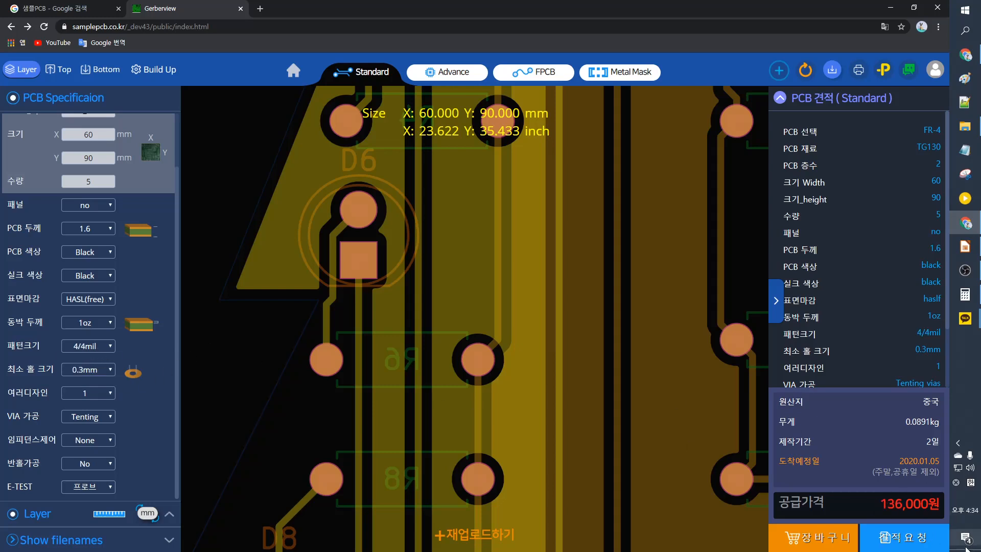
{"action": "left_click", "coordinate": [105, 347]}
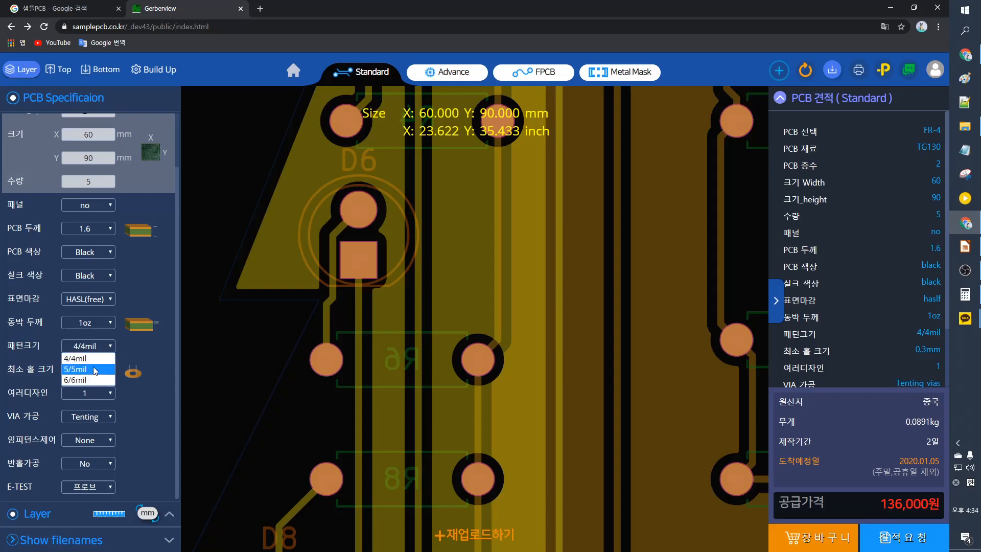
{"action": "left_click", "coordinate": [88, 380]}
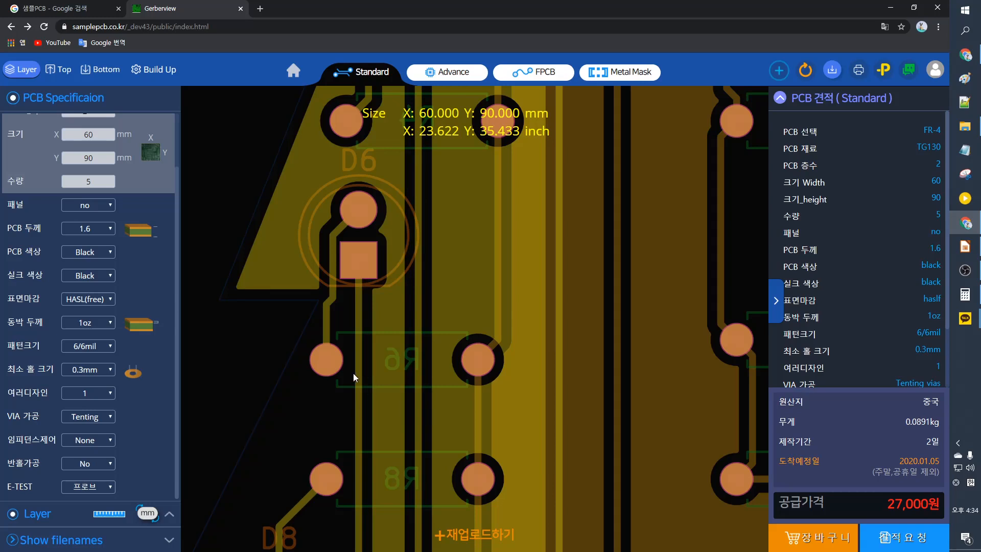
Step: Measure the width of the copper trace running down from D6's square pad
{"action": "scroll", "coordinate": [356, 362], "scroll_direction": "up", "scroll_amount": 3}
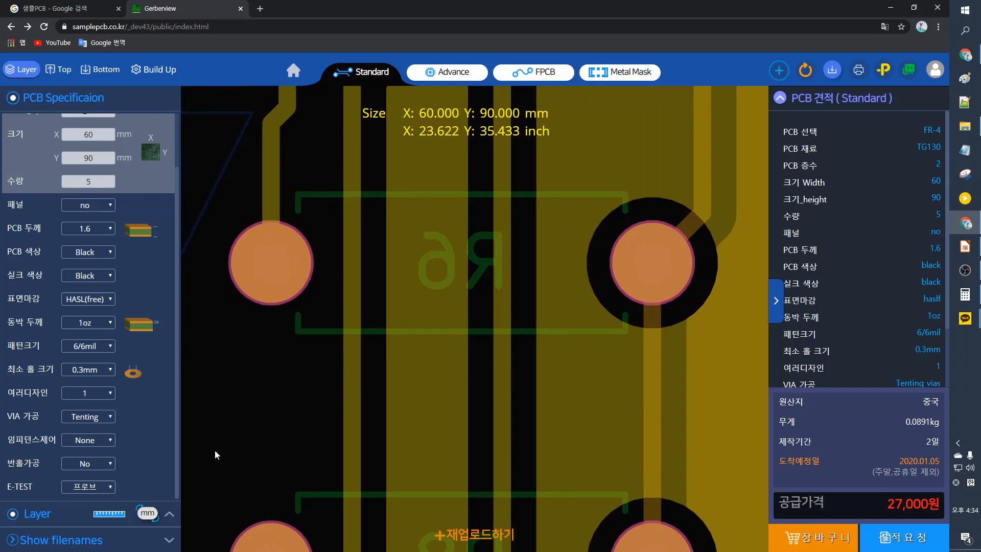
{"action": "left_click", "coordinate": [108, 517]}
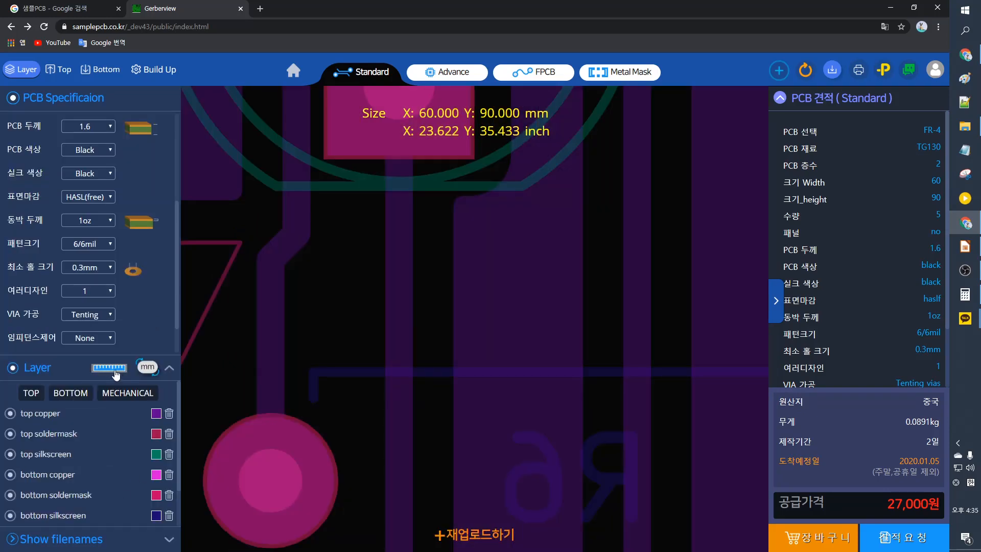
{"action": "left_click", "coordinate": [112, 369]}
{"action": "left_click_drag", "start_coordinate": [386, 402], "coordinate": [413, 344]}
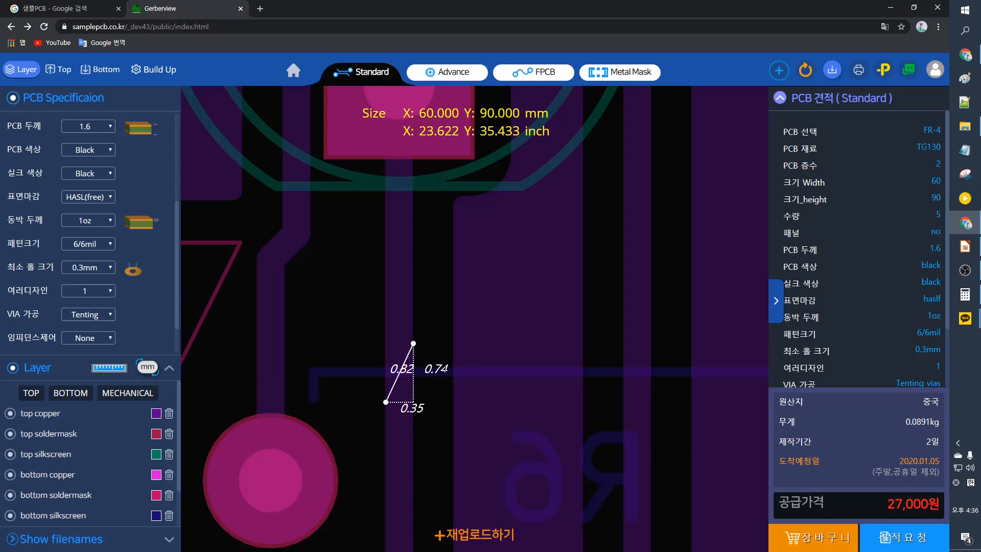
Step: Keep the minimum hole size at 0.3mm and measure the hole diameter in D6's round pad
{"action": "left_click", "coordinate": [95, 267]}
{"action": "left_click", "coordinate": [91, 303]}
{"action": "left_click", "coordinate": [116, 369]}
{"action": "scroll", "coordinate": [236, 309], "scroll_direction": "down", "scroll_amount": 2}
{"action": "left_click", "coordinate": [116, 368]}
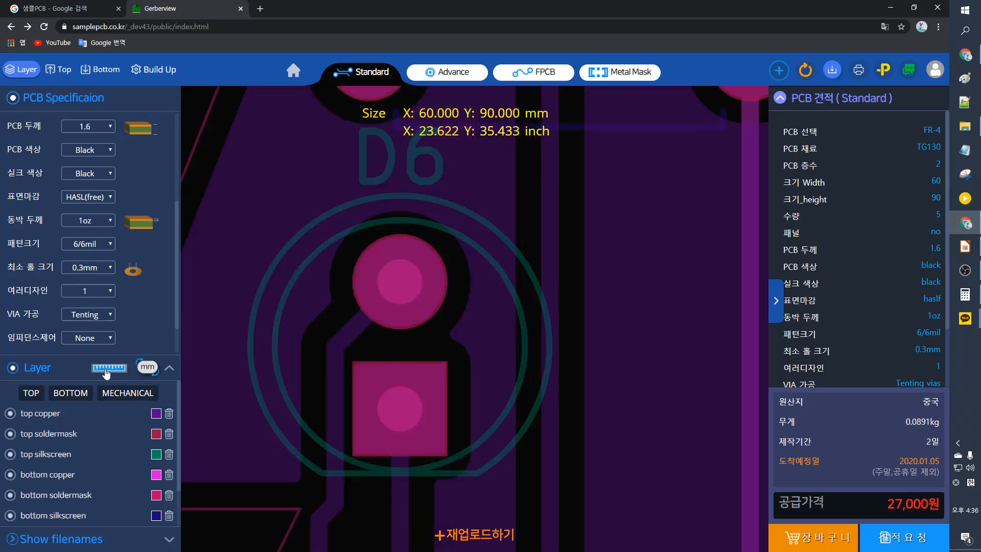
{"action": "left_click_drag", "start_coordinate": [377, 283], "coordinate": [422, 283]}
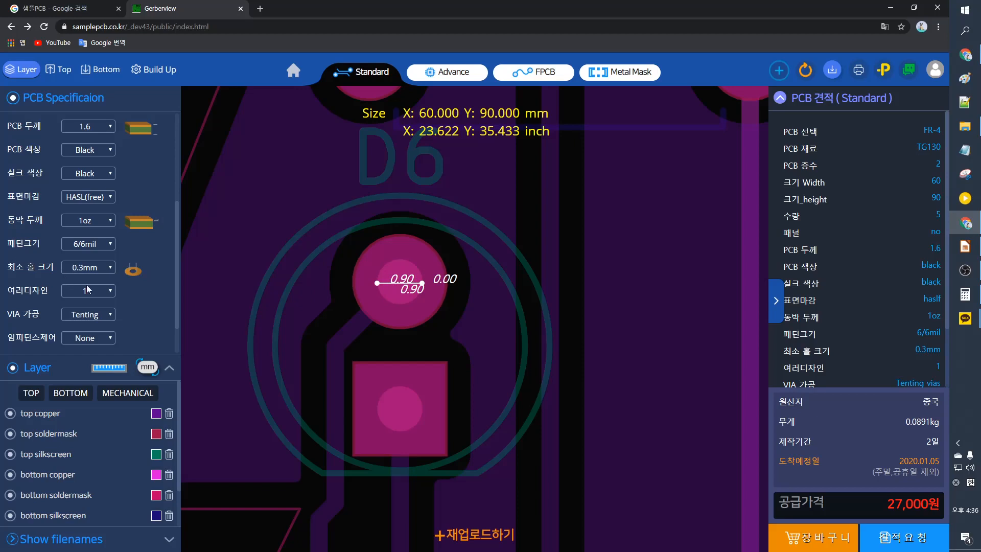
Step: Try a 0.2mm minimum hole size and set it back to 0.3mm
{"action": "left_click", "coordinate": [101, 269]}
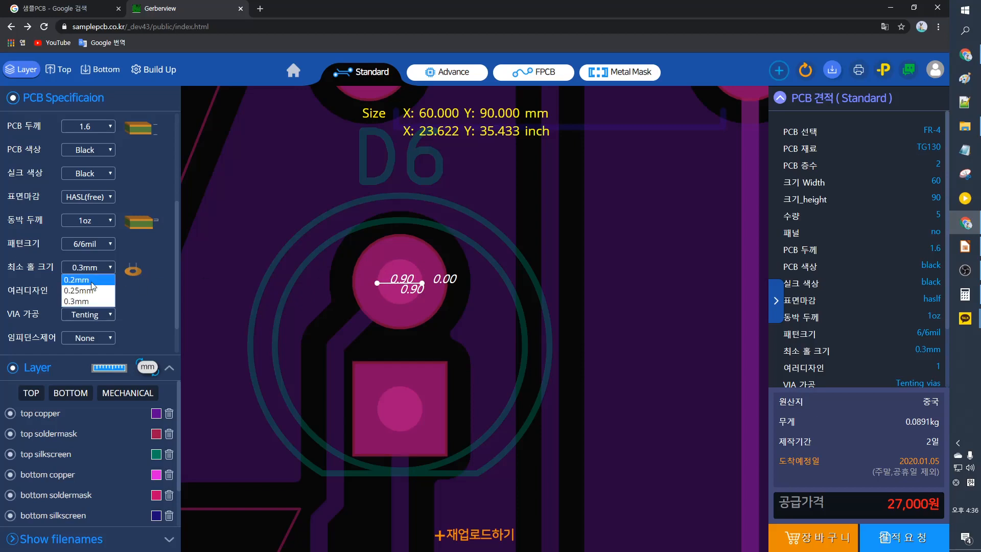
{"action": "left_click", "coordinate": [92, 282]}
{"action": "left_click", "coordinate": [97, 268]}
{"action": "left_click", "coordinate": [96, 302]}
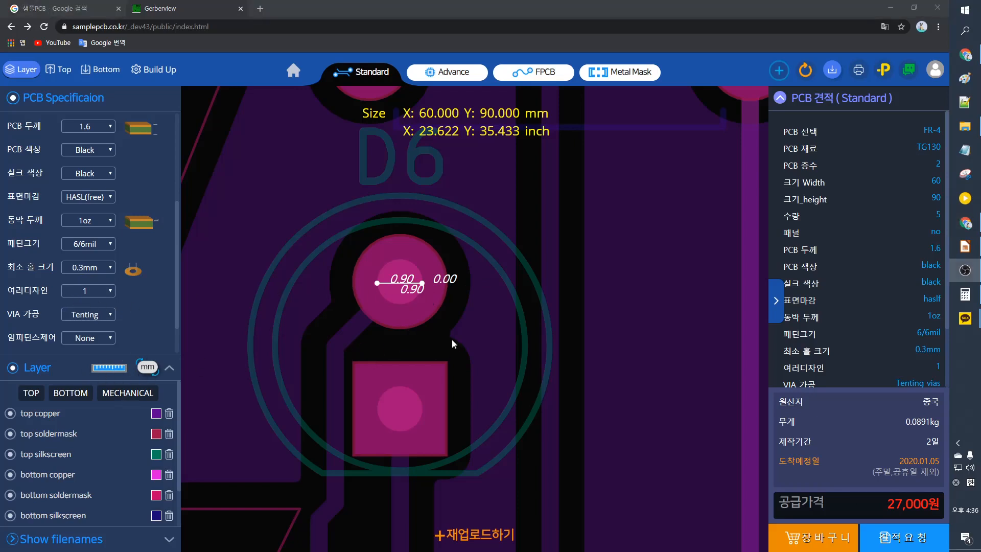
Step: Put away the measuring ruler and look over the remaining specification options down to E-TEST
{"action": "left_click", "coordinate": [504, 308]}
{"action": "left_click_drag", "start_coordinate": [503, 305], "coordinate": [333, 401]}
{"action": "left_click_drag", "start_coordinate": [648, 308], "coordinate": [453, 212]}
{"action": "left_click", "coordinate": [104, 369]}
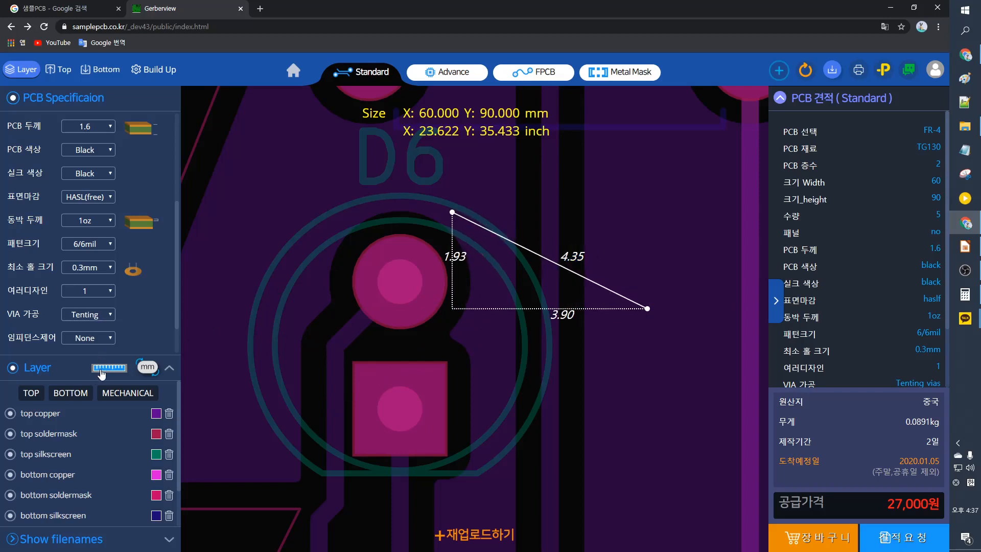
{"action": "scroll", "coordinate": [543, 342], "scroll_direction": "down", "scroll_amount": 4}
{"action": "left_click_drag", "start_coordinate": [537, 366], "coordinate": [449, 325]}
{"action": "left_click_drag", "start_coordinate": [458, 407], "coordinate": [475, 315]}
{"action": "scroll", "coordinate": [33, 248], "scroll_direction": "down", "scroll_amount": 1}
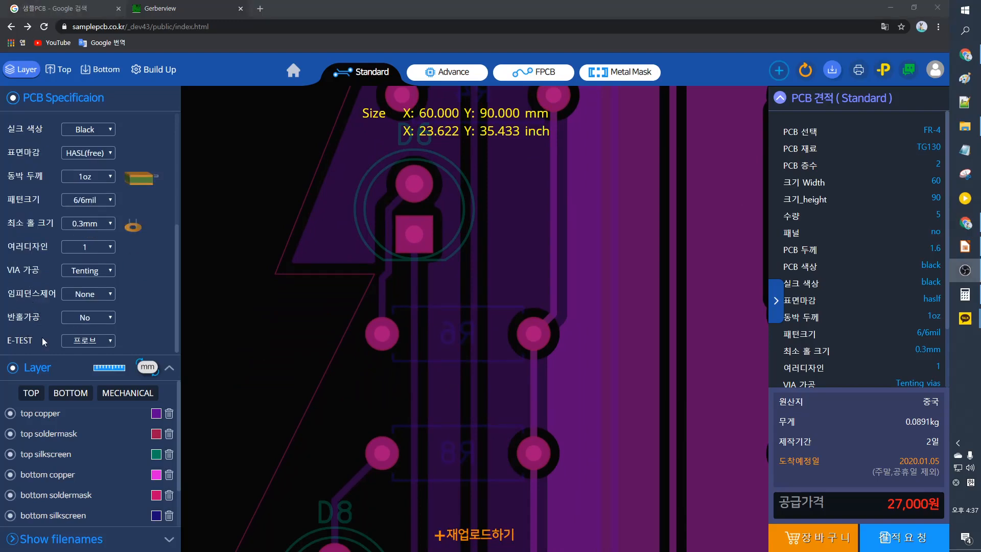
{"action": "left_click", "coordinate": [77, 343]}
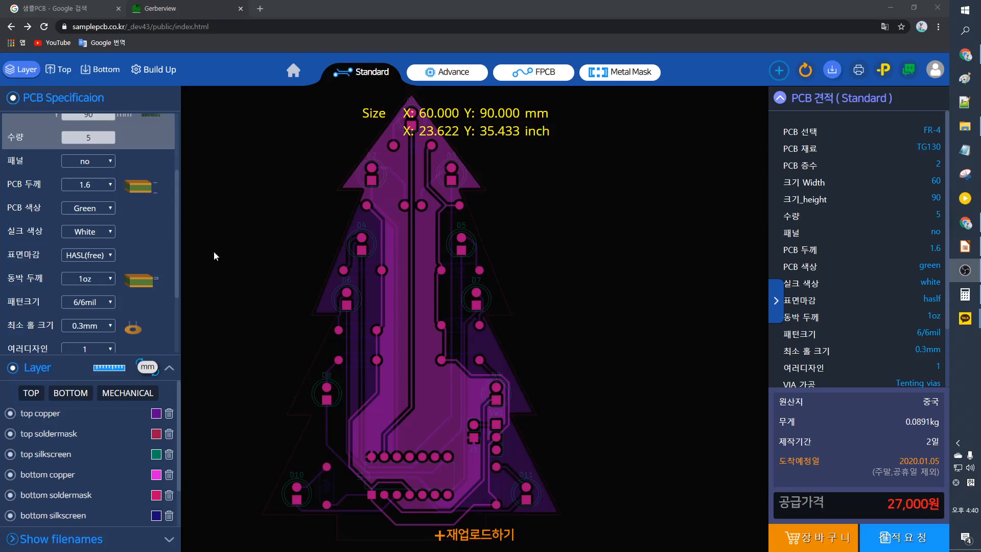
Step: Preview the finished board from its top side and its bottom side
{"action": "left_click", "coordinate": [53, 73]}
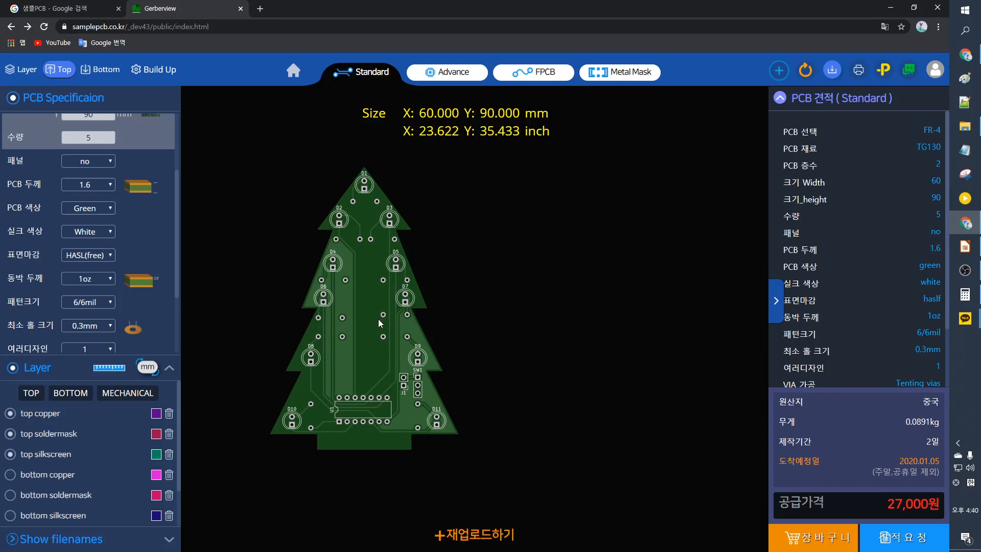
{"action": "left_click_drag", "start_coordinate": [383, 338], "coordinate": [351, 345]}
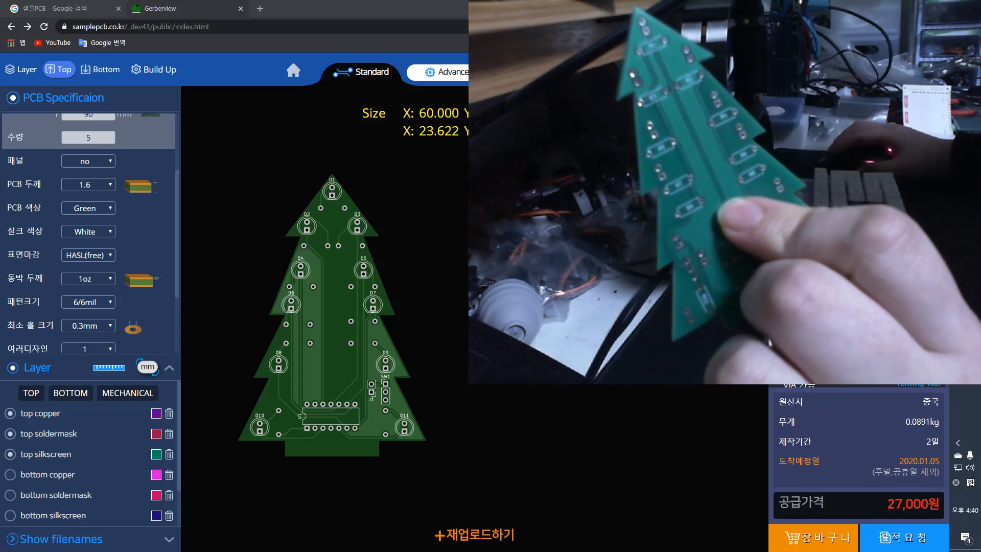
{"action": "left_click", "coordinate": [101, 71]}
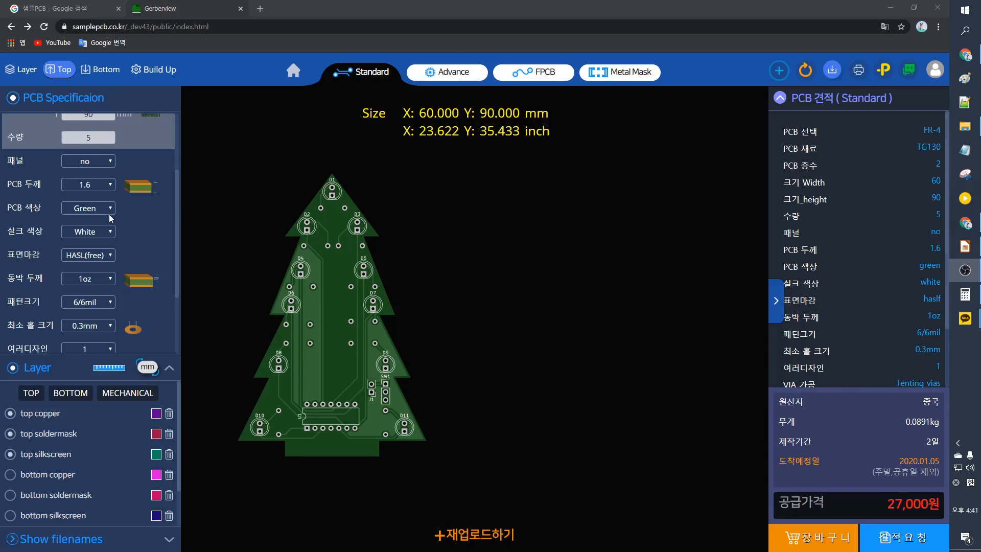
Step: Try a White PCB colour with Black silkscreen in the top-side preview
{"action": "left_click", "coordinate": [103, 216]}
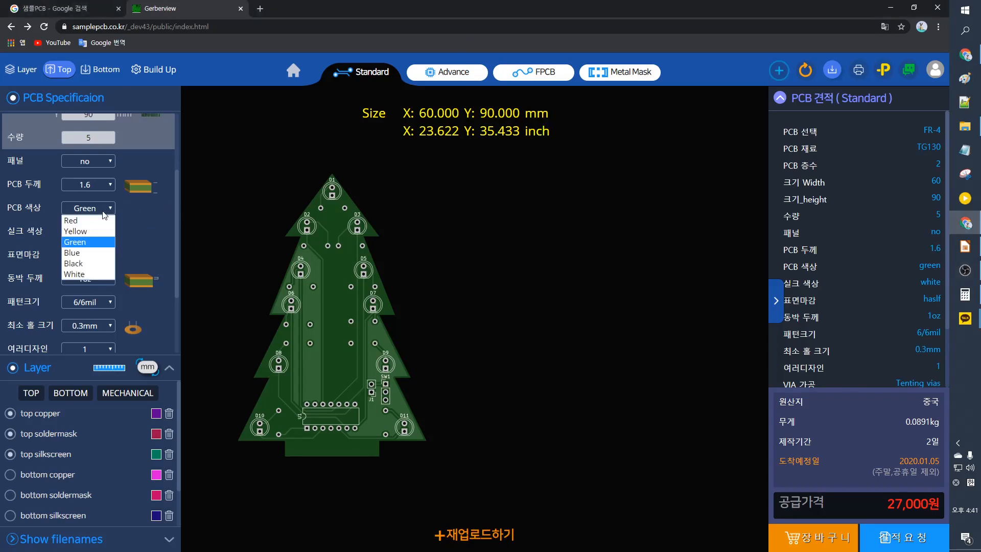
{"action": "left_click", "coordinate": [86, 278]}
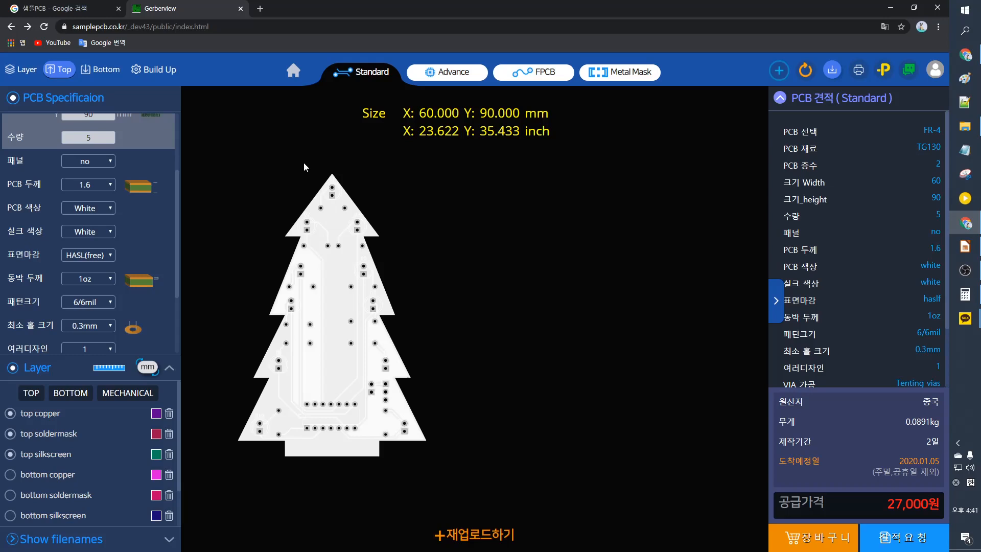
{"action": "left_click_drag", "start_coordinate": [304, 162], "coordinate": [222, 201]}
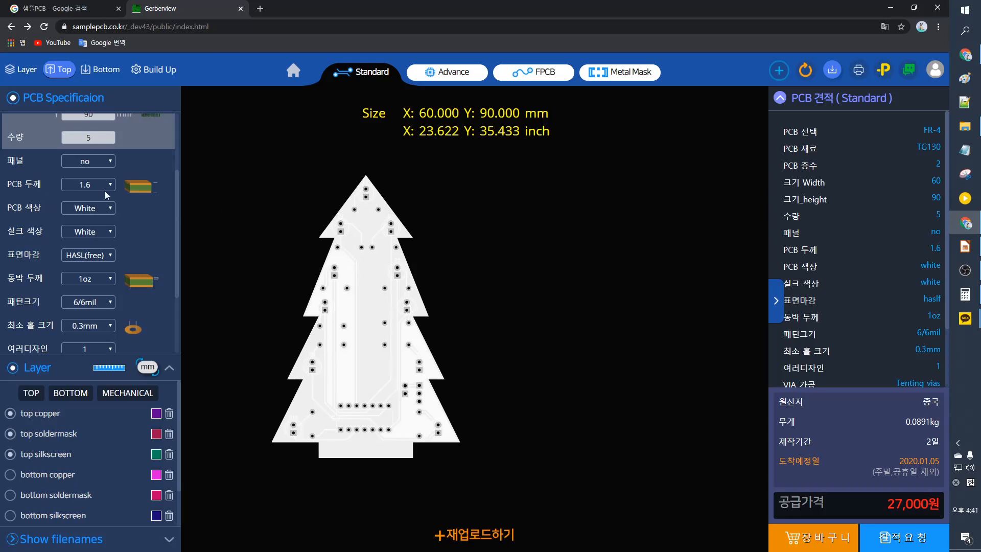
{"action": "left_click", "coordinate": [111, 232]}
{"action": "left_click", "coordinate": [93, 244]}
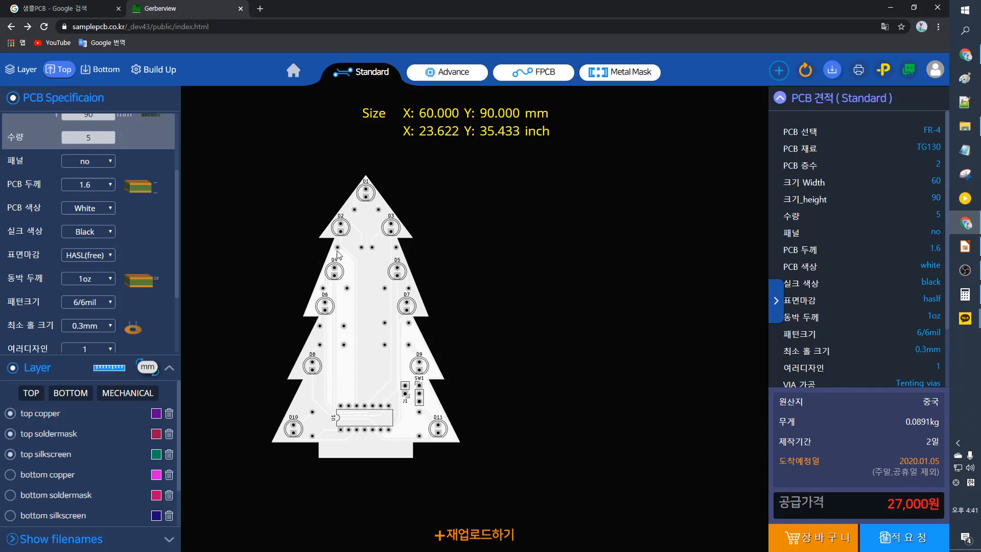
Step: Set the PCB colour to Red and the silkscreen colour to White
{"action": "left_click", "coordinate": [105, 208]}
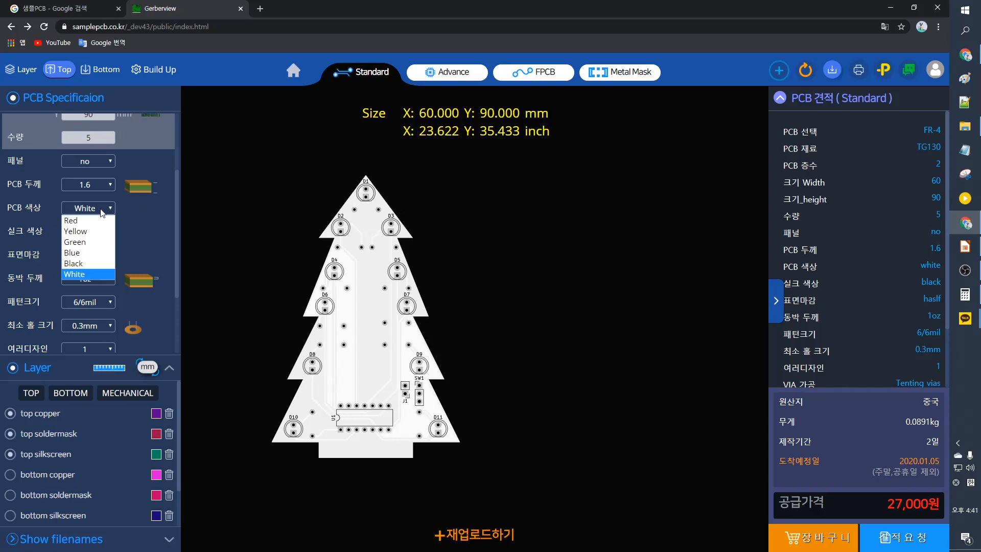
{"action": "left_click", "coordinate": [77, 219]}
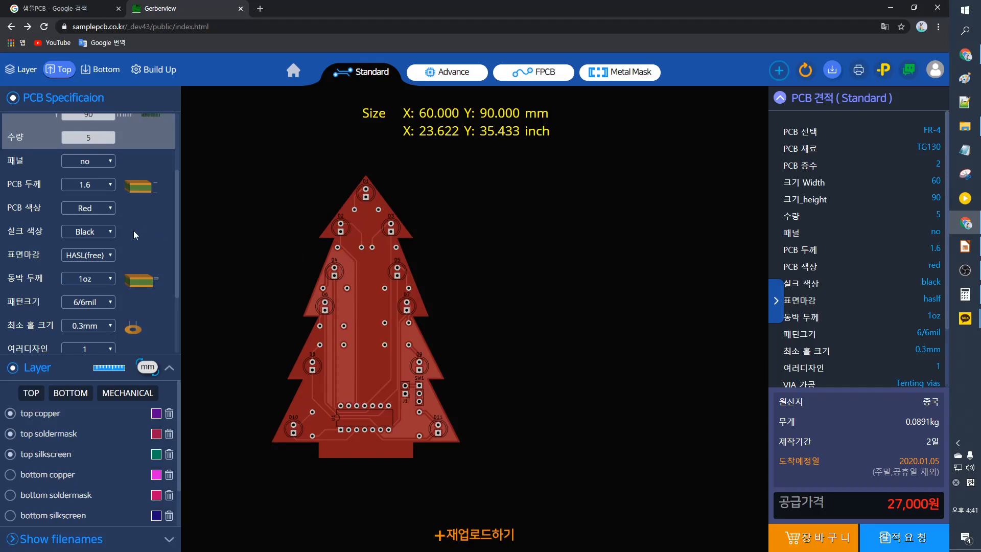
{"action": "left_click", "coordinate": [88, 232]}
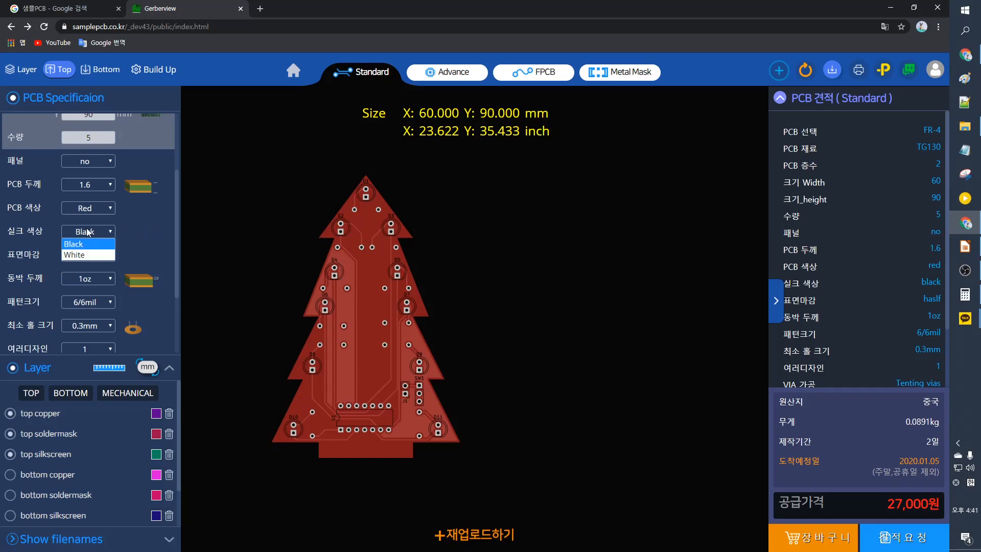
{"action": "left_click", "coordinate": [88, 254]}
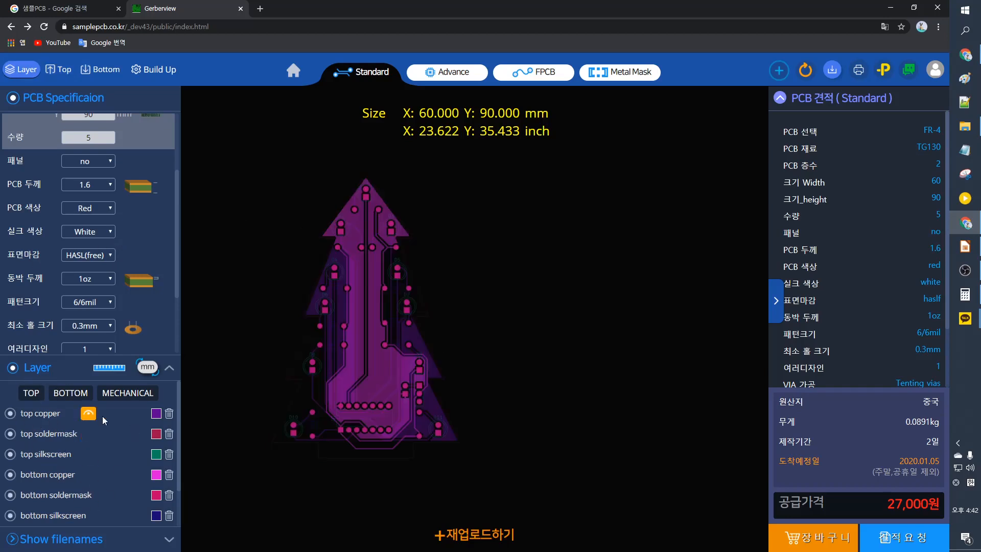
Step: Isolate the top copper layer and examine its traces up close
{"action": "left_click", "coordinate": [88, 413]}
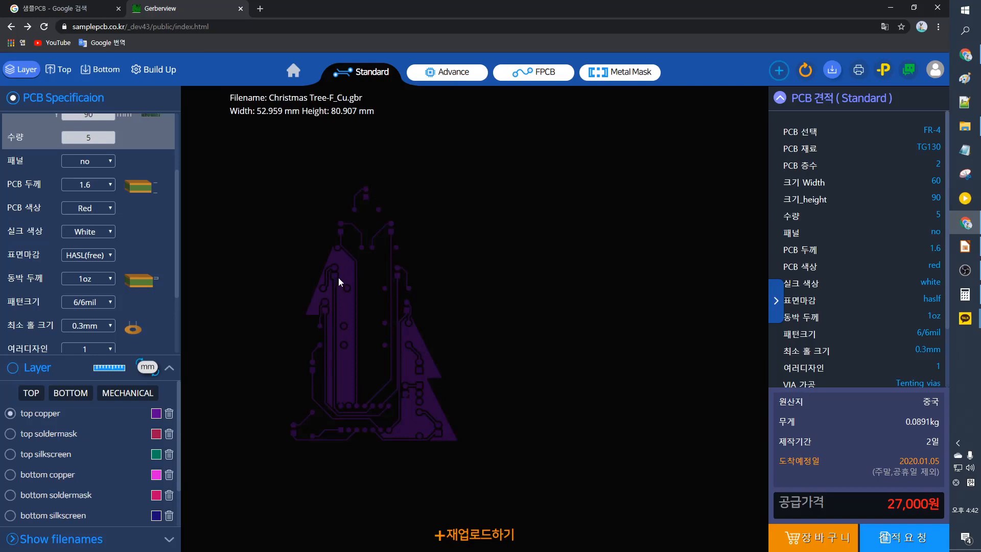
{"action": "scroll", "coordinate": [338, 281], "scroll_direction": "up", "scroll_amount": 2}
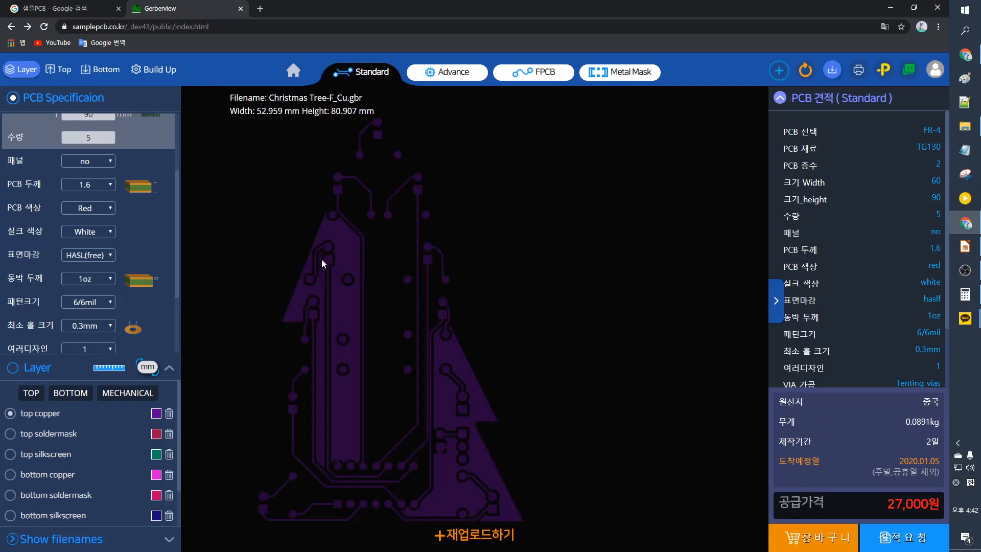
Step: Change the top copper layer's display colour to light yellow
{"action": "left_click", "coordinate": [156, 413]}
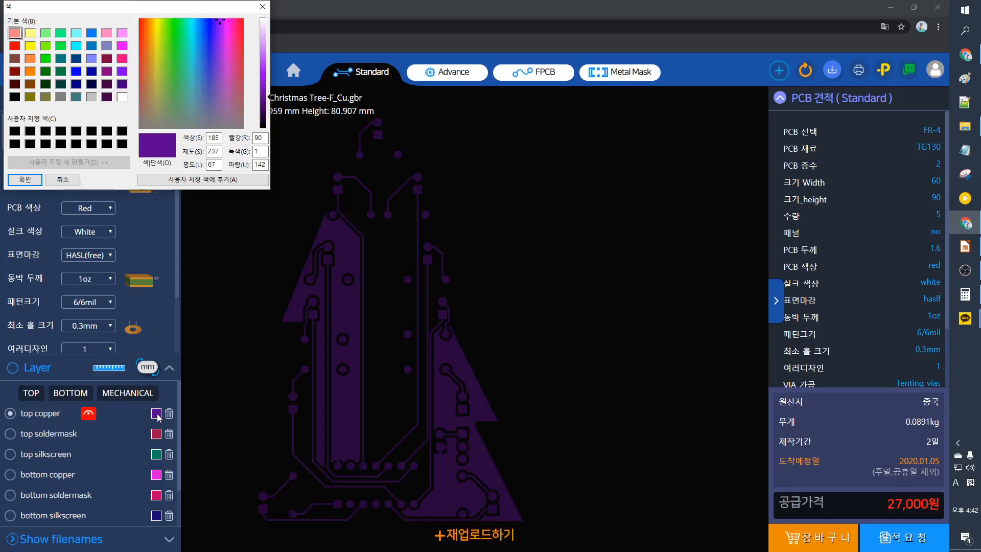
{"action": "left_click", "coordinate": [30, 33]}
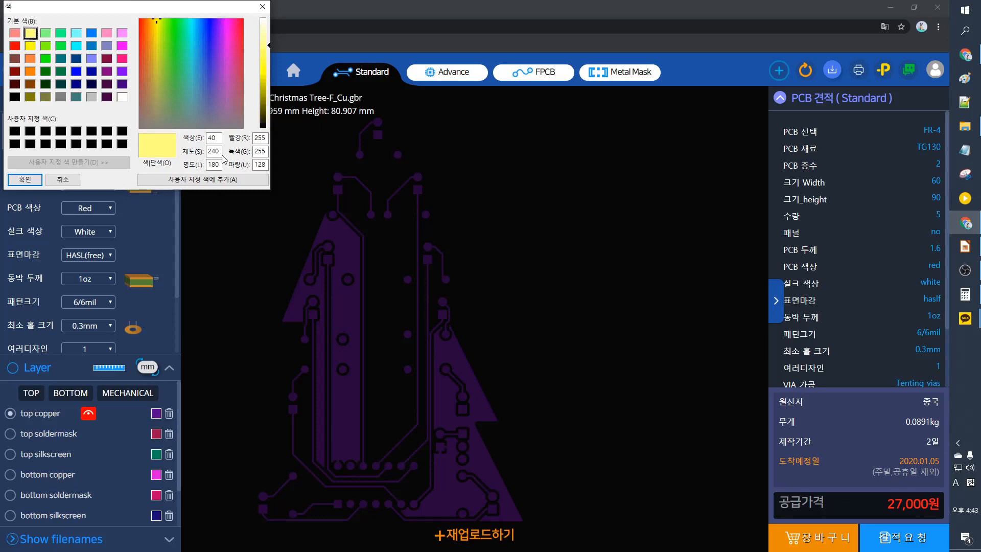
{"action": "left_click", "coordinate": [25, 180]}
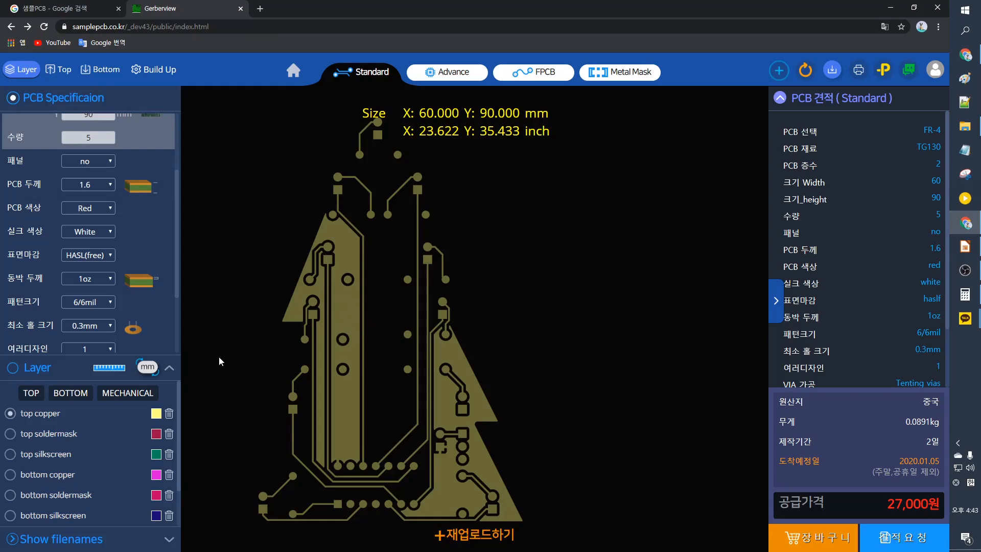
Step: Filter the layer list by the top, bottom and mechanical groups in turn, finishing on the mechanical layers
{"action": "left_click", "coordinate": [32, 393]}
{"action": "left_click", "coordinate": [66, 394]}
{"action": "left_click", "coordinate": [118, 394]}
{"action": "left_click", "coordinate": [55, 394]}
{"action": "left_click", "coordinate": [33, 395]}
{"action": "left_click", "coordinate": [125, 396]}
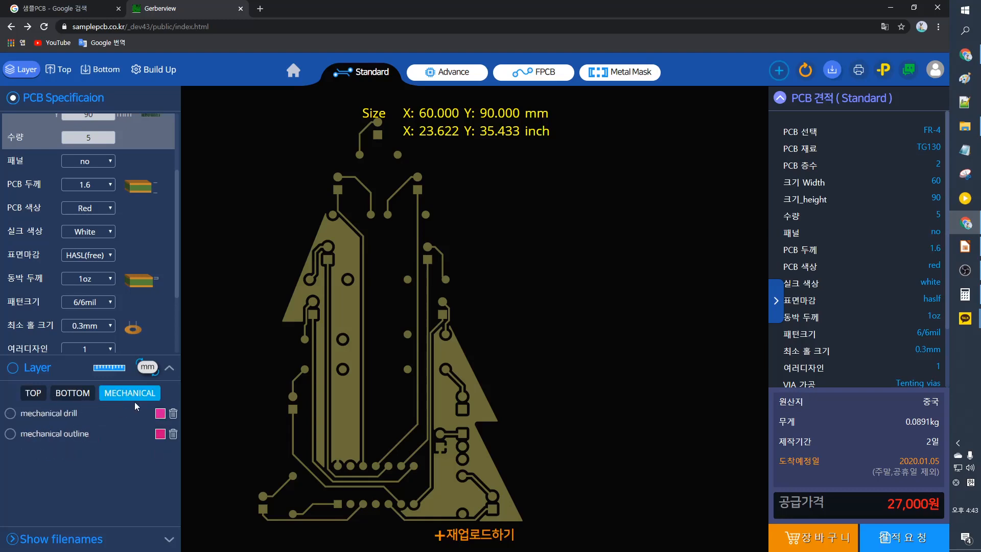
Step: Show the mechanical drill layer over the top copper in light cyan and examine the holes up close
{"action": "left_click", "coordinate": [11, 414]}
{"action": "left_click", "coordinate": [160, 413]}
{"action": "scroll", "coordinate": [391, 343], "scroll_direction": "up", "scroll_amount": 2}
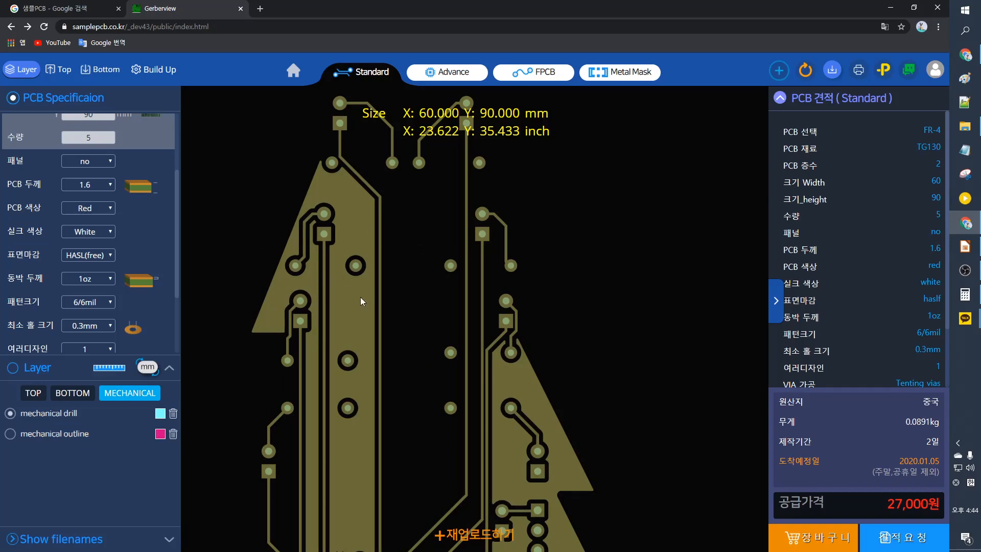
{"action": "scroll", "coordinate": [440, 319], "scroll_direction": "down", "scroll_amount": 2}
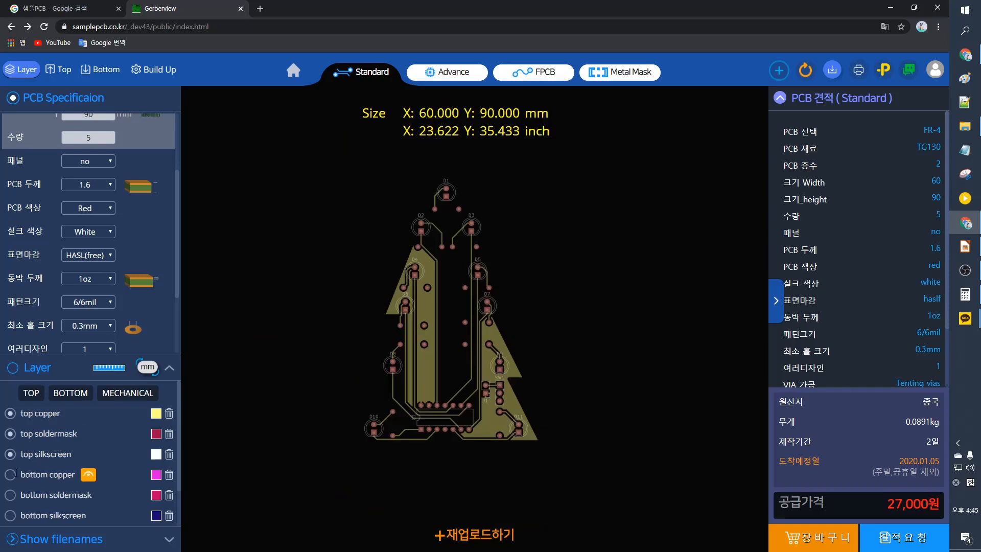
Step: Hide the top silkscreen layer and show it again over the top copper and soldermask
{"action": "left_click", "coordinate": [11, 453]}
{"action": "left_click", "coordinate": [10, 454]}
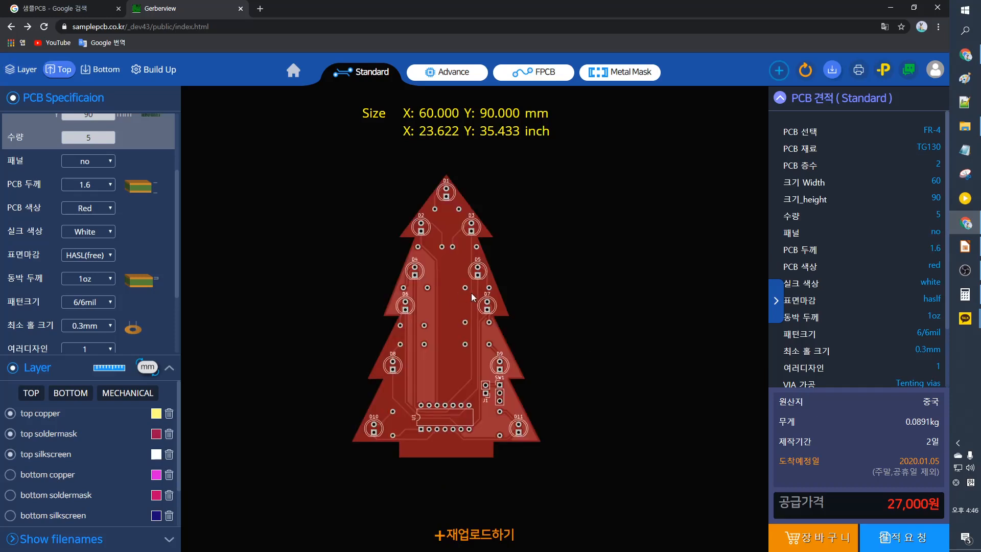
Step: Move the top-side board preview out of view and recentre it with the whole board visible
{"action": "left_click_drag", "start_coordinate": [471, 292], "coordinate": [186, 343]}
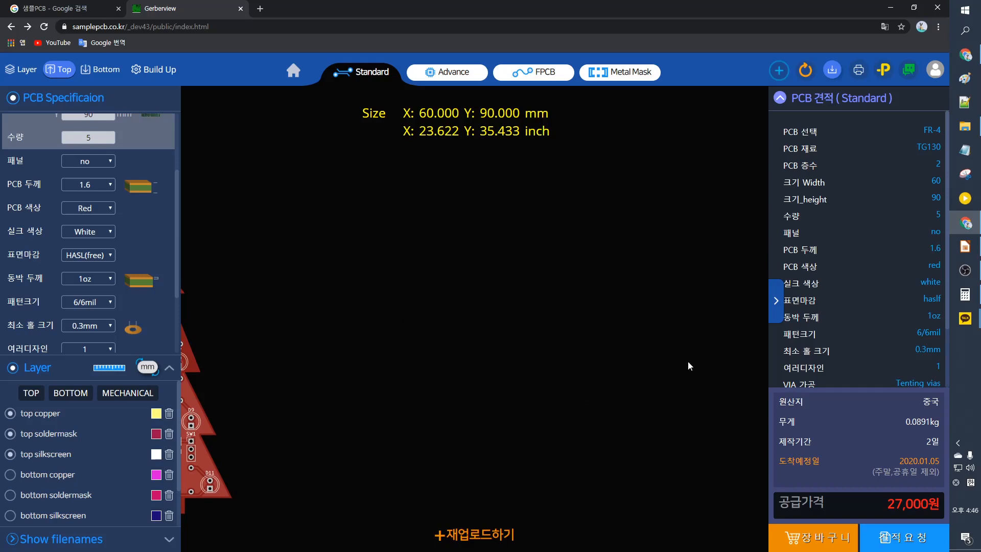
{"action": "left_click", "coordinate": [779, 74]}
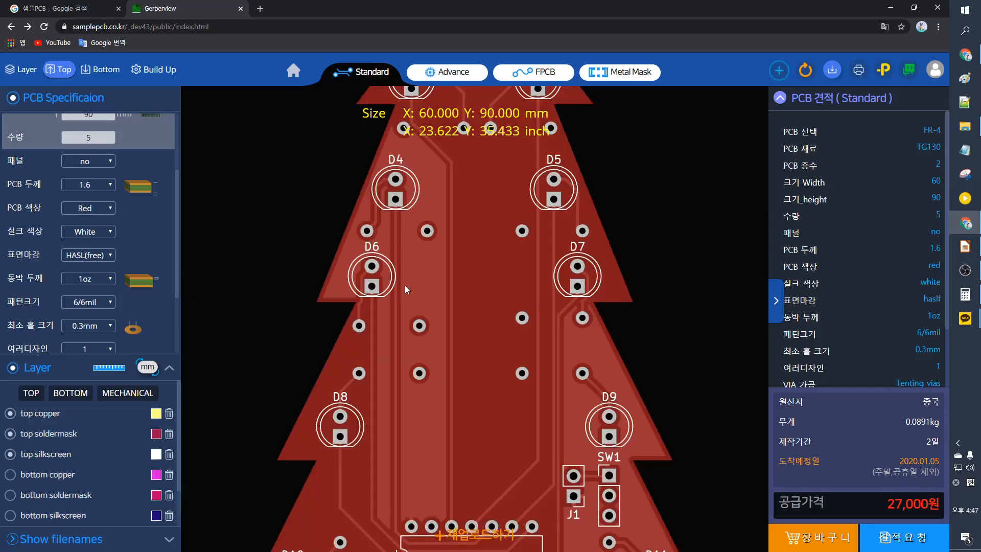
{"action": "scroll", "coordinate": [541, 354], "scroll_direction": "down", "scroll_amount": 5}
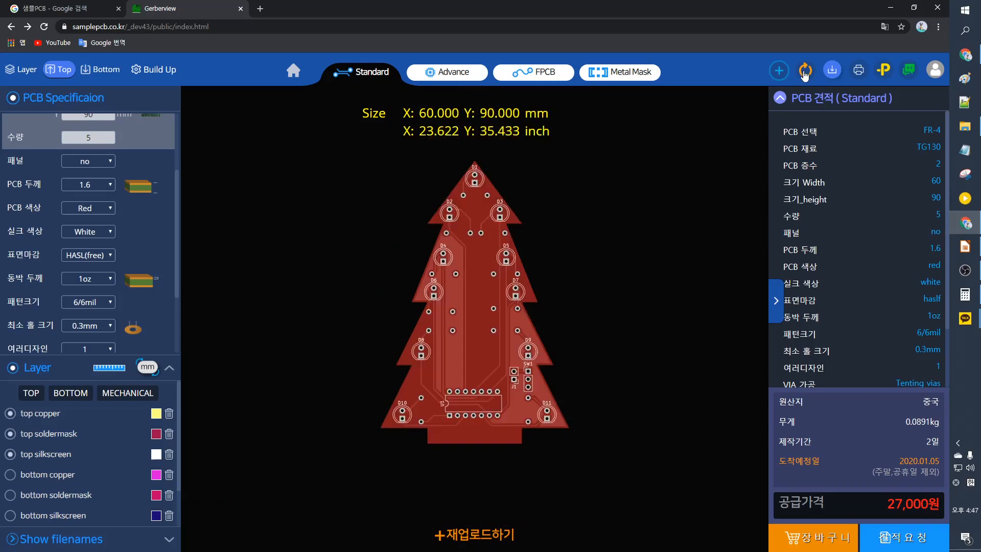
Step: Rotate the board preview 90 degrees clockwise, return it upright, and turn it 90 degrees clockwise again
{"action": "left_click", "coordinate": [804, 72]}
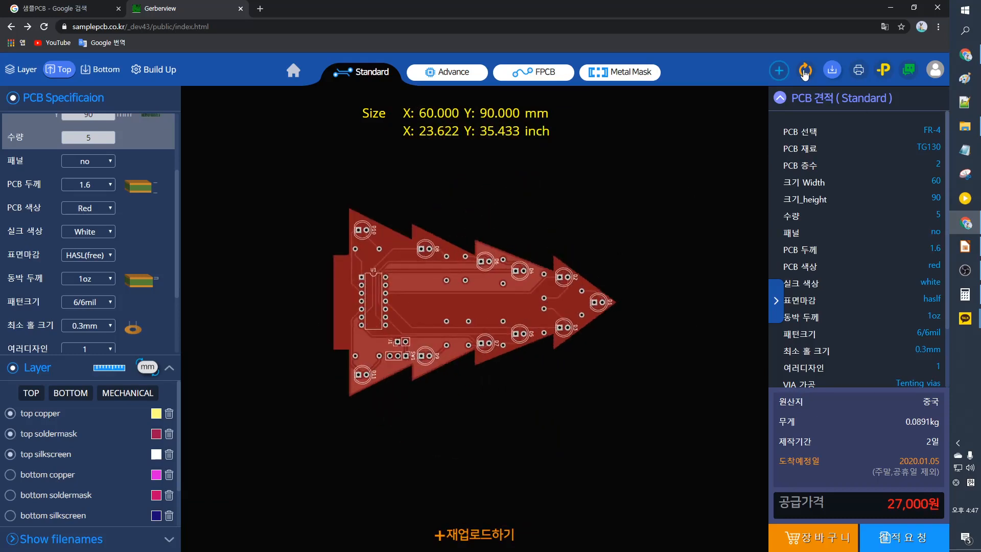
{"action": "left_click", "coordinate": [805, 72]}
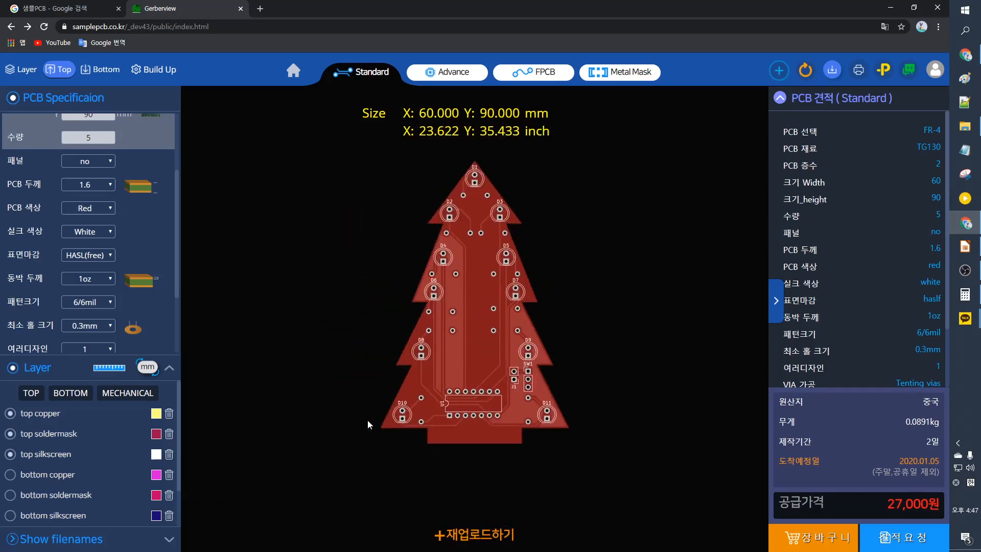
{"action": "left_click", "coordinate": [805, 74]}
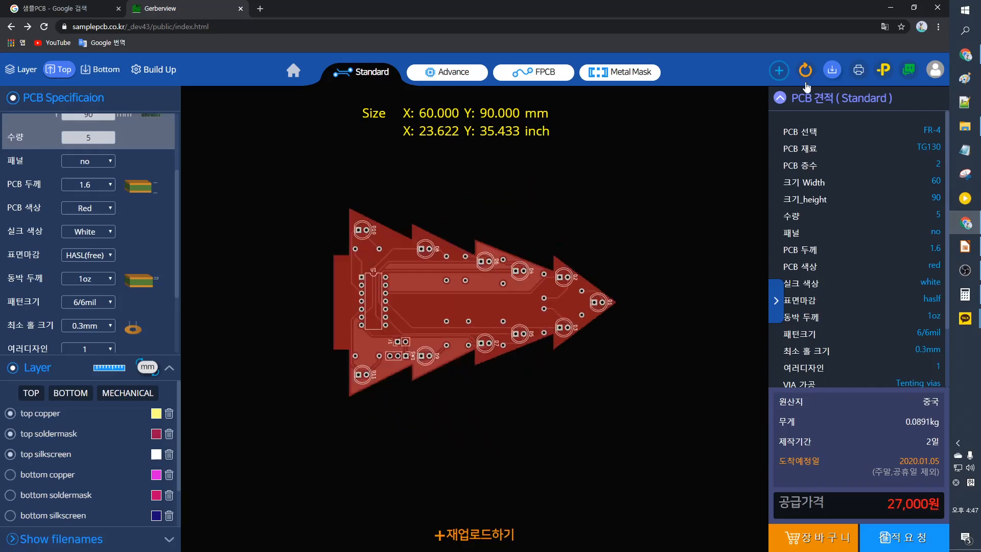
Step: Collapse the PCB quote summary and enlarge the rotated board preview in the freed space
{"action": "left_click", "coordinate": [778, 301]}
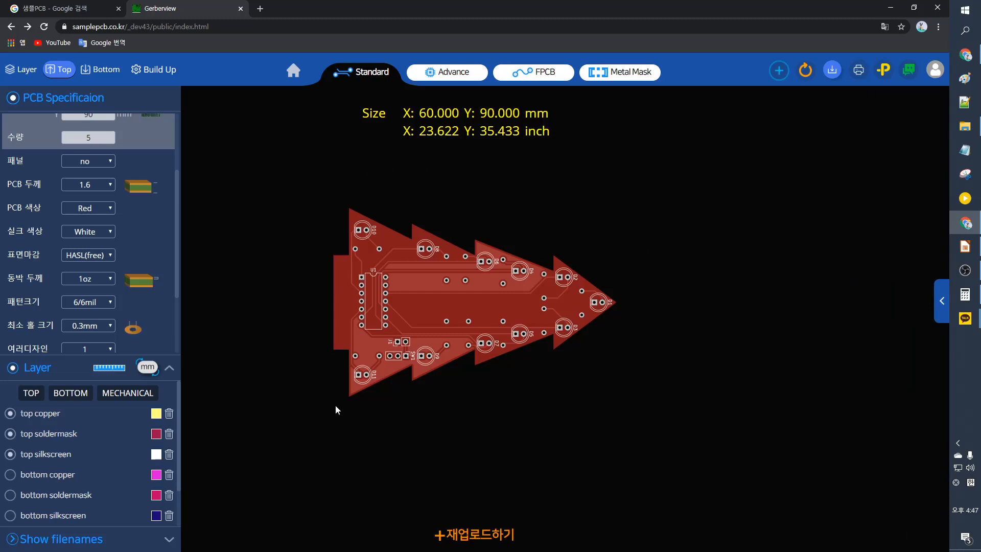
{"action": "scroll", "coordinate": [444, 306], "scroll_direction": "up", "scroll_amount": 3}
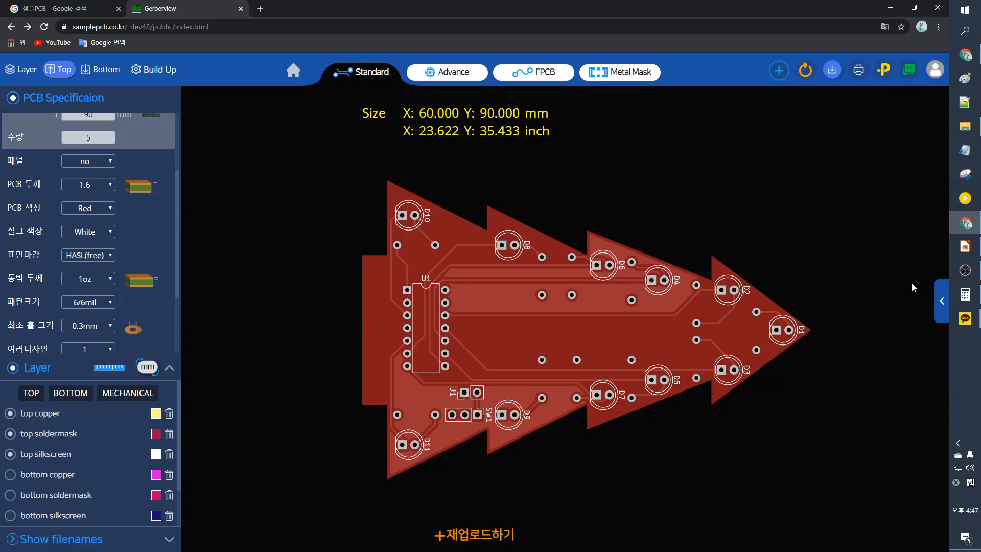
Step: Restore the PCB quote summary and review its specification list through to the E-TEST entry
{"action": "left_click", "coordinate": [942, 300]}
{"action": "scroll", "coordinate": [859, 210], "scroll_direction": "up", "scroll_amount": 3}
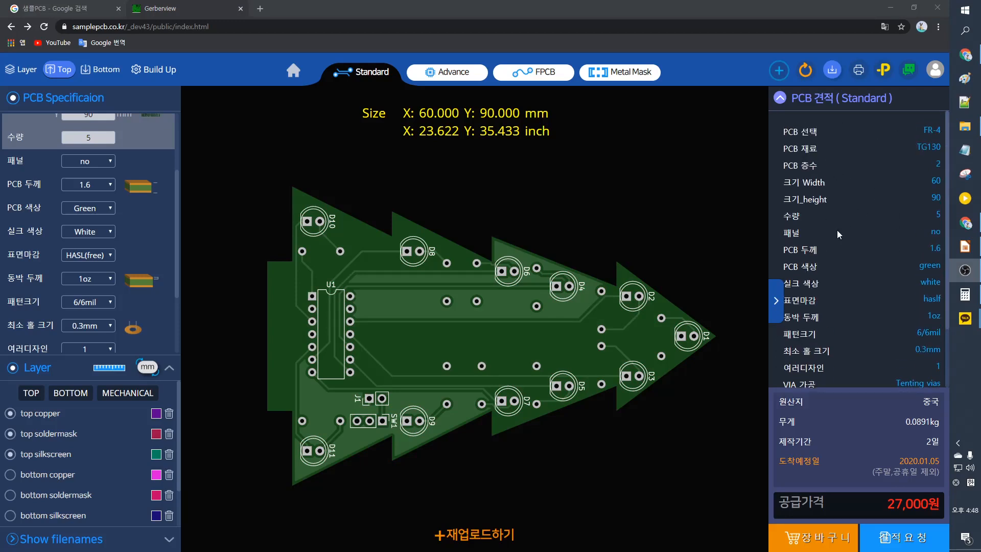
{"action": "scroll", "coordinate": [850, 216], "scroll_direction": "down", "scroll_amount": 3}
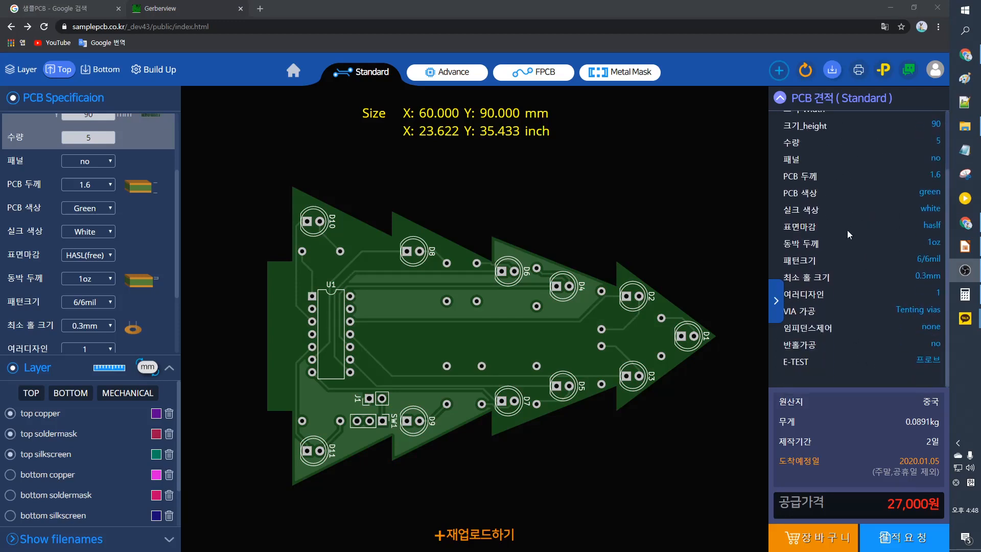